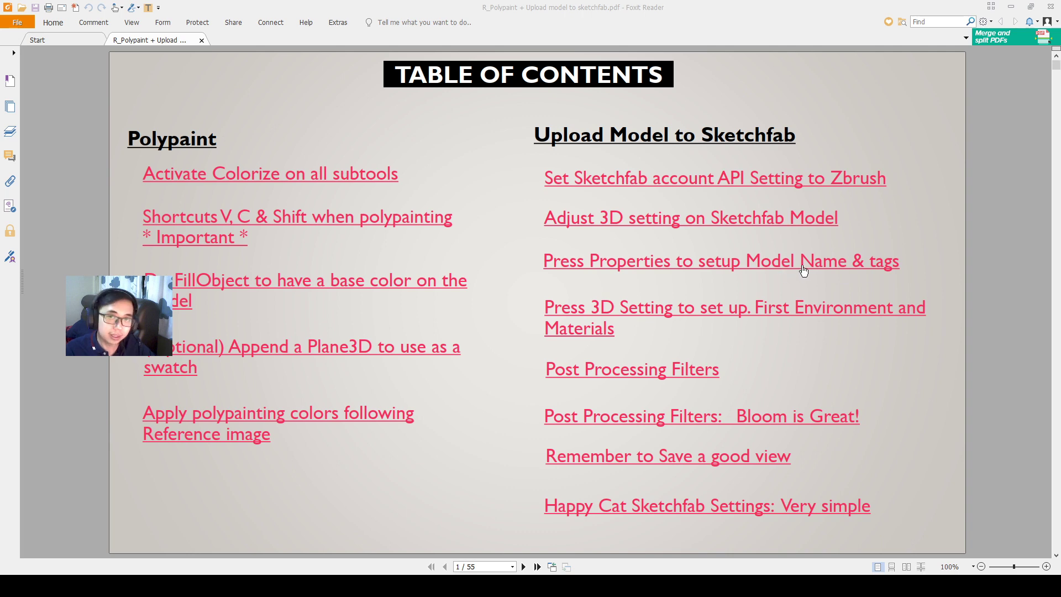
# Go to the PDF guide's section on setting the Sketchfab account API in ZBrush.
pyautogui.click(798, 190)
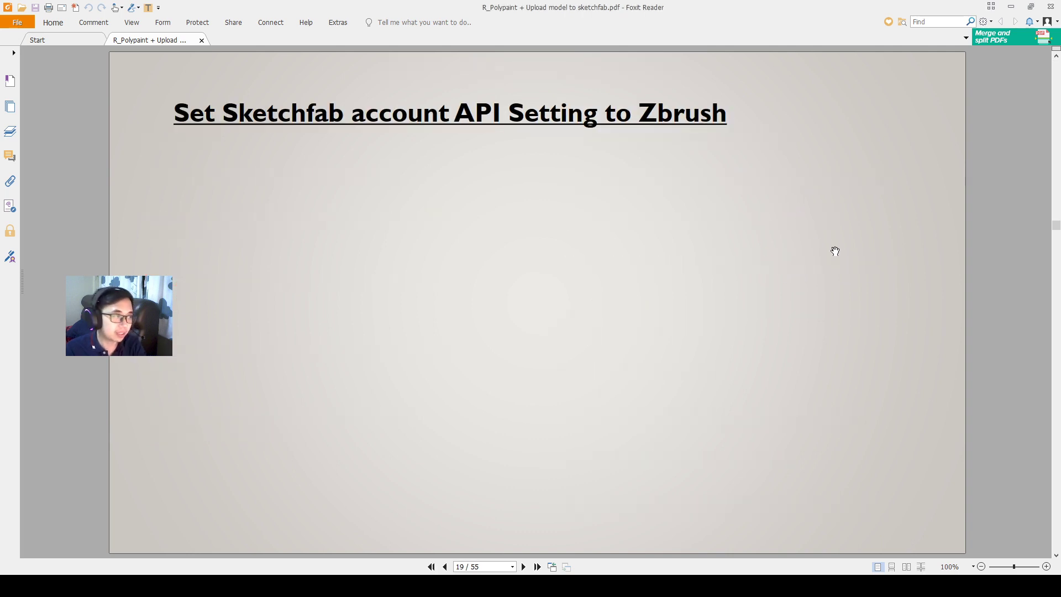
pyautogui.scroll(-2, 835, 251)
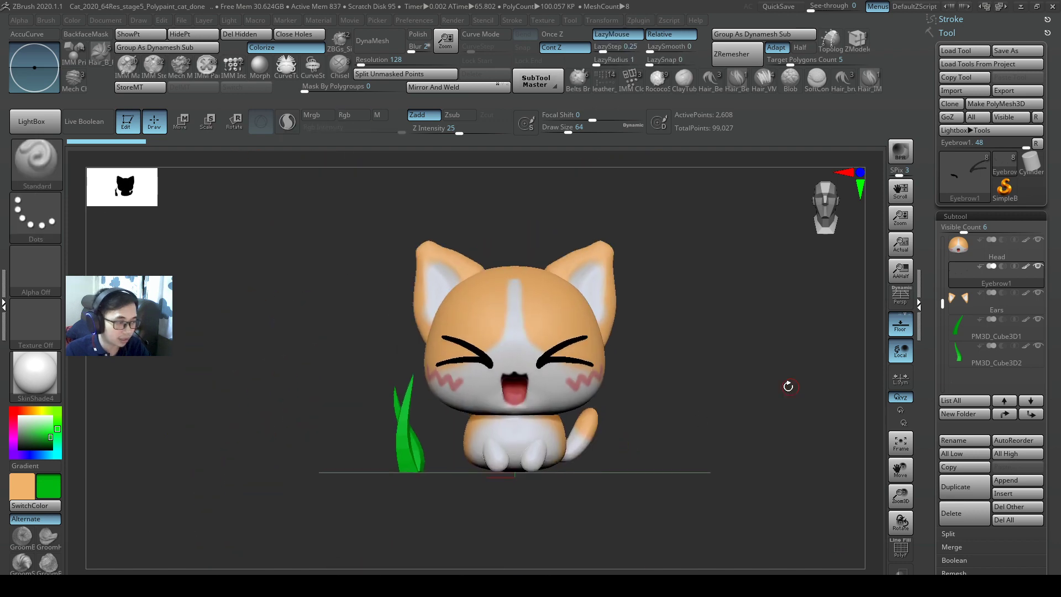
# Switch to ZBrush and set up the SnakeHook brush at draw size 344 with Rgb turned off for the Eyebrow1 subtool.
pyautogui.moveTo(555, 332); pyautogui.dragTo(586, 385)
pyautogui.moveTo(586, 385)
pyautogui.keyDown('alt'); pyautogui.mouseDown(button='right')
pyautogui.moveTo(571, 422)
pyautogui.moveTo(564, 414)
pyautogui.moveTo(627, 401)
pyautogui.moveTo(611, 383)
pyautogui.mouseUp(button='right'); pyautogui.keyUp('alt')
pyautogui.moveTo(612, 383)
pyautogui.keyDown('alt'); pyautogui.mouseDown()
pyautogui.moveTo(633, 420)
pyautogui.moveTo(667, 424)
pyautogui.mouseUp(); pyautogui.keyUp('alt')
pyautogui.press('b')
pyautogui.press('s')
pyautogui.press('h')
pyautogui.press('s')
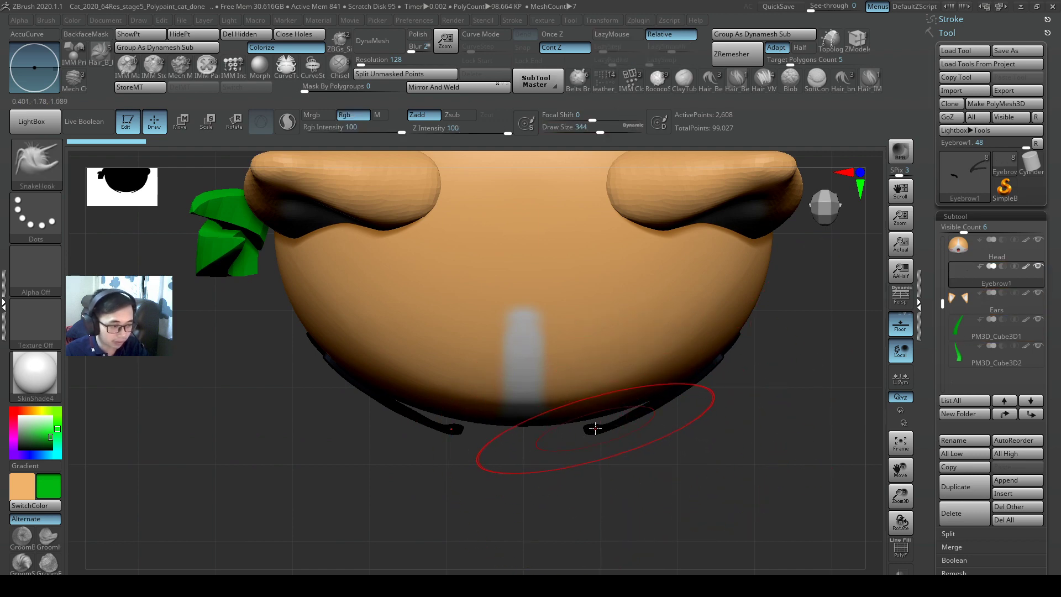
pyautogui.moveTo(593, 429); pyautogui.dragTo(594, 426)
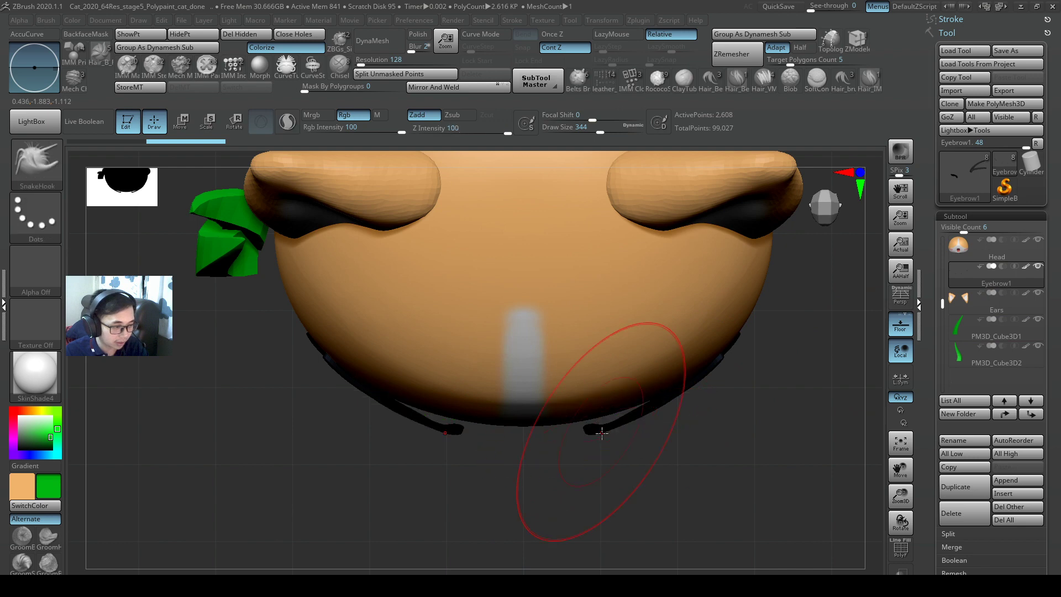
pyautogui.click(349, 115)
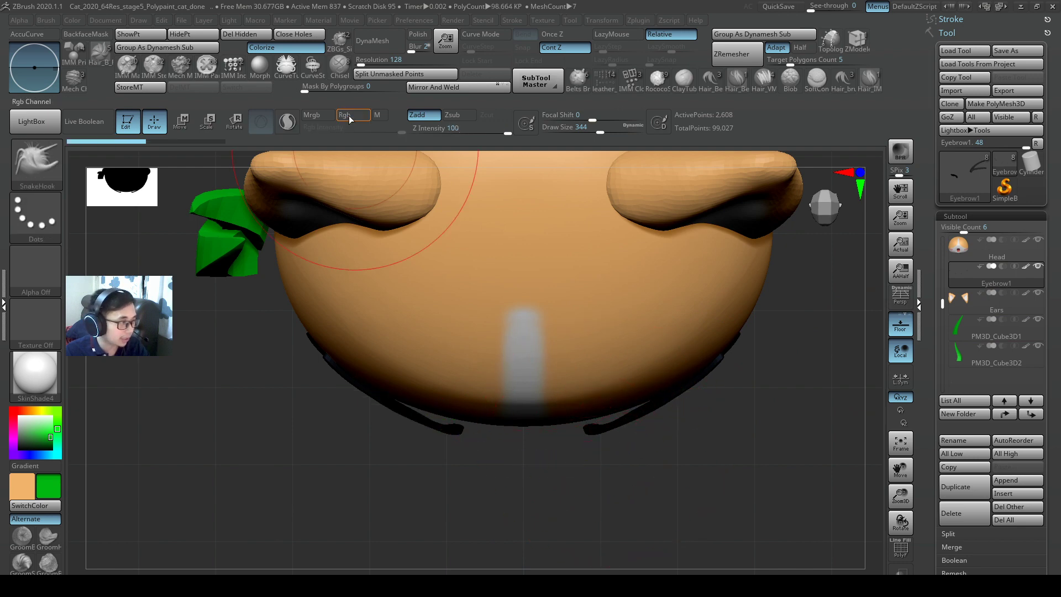
# Reshape the inner ends of the cat's black eye lines from above, using SnakeHook at draw size 408.
pyautogui.press('s')
pyautogui.moveTo(613, 440); pyautogui.dragTo(619, 441)
pyautogui.moveTo(598, 404); pyautogui.dragTo(607, 301, button='right')
pyautogui.keyDown('alt'); pyautogui.moveTo(654, 434); pyautogui.dragTo(636, 324, button='right'); pyautogui.keyUp('alt')
pyautogui.moveTo(637, 324); pyautogui.dragTo(599, 426, button='right')
pyautogui.keyDown('alt'); pyautogui.moveTo(596, 340); pyautogui.dragTo(587, 376, button='right'); pyautogui.keyUp('alt')
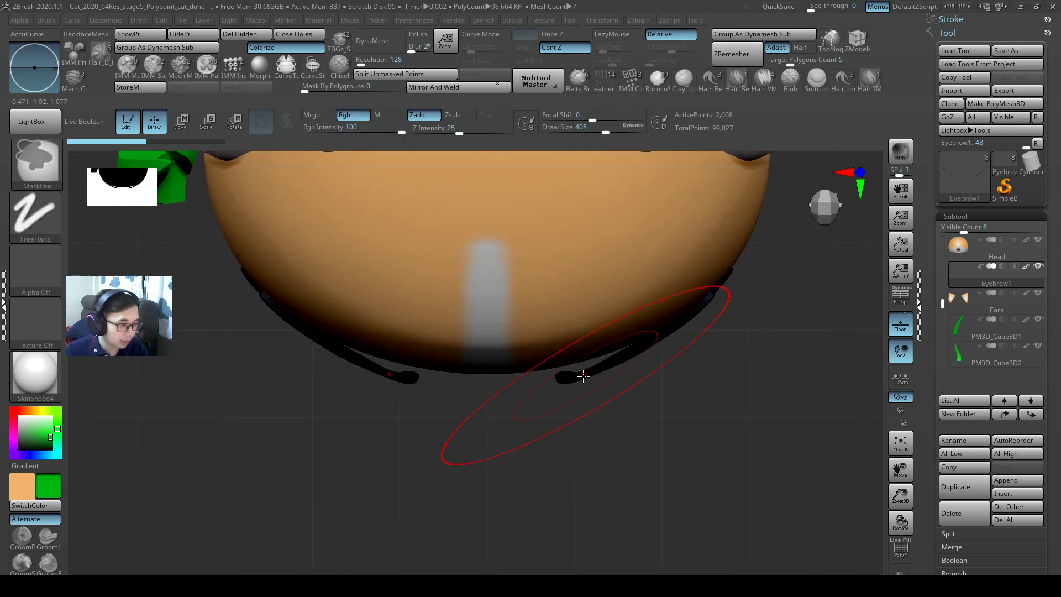
pyautogui.moveTo(574, 376); pyautogui.dragTo(568, 365)
pyautogui.moveTo(585, 353)
pyautogui.mouseDown(button='right')
pyautogui.moveTo(571, 279)
pyautogui.moveTo(584, 275)
pyautogui.mouseUp(button='right')
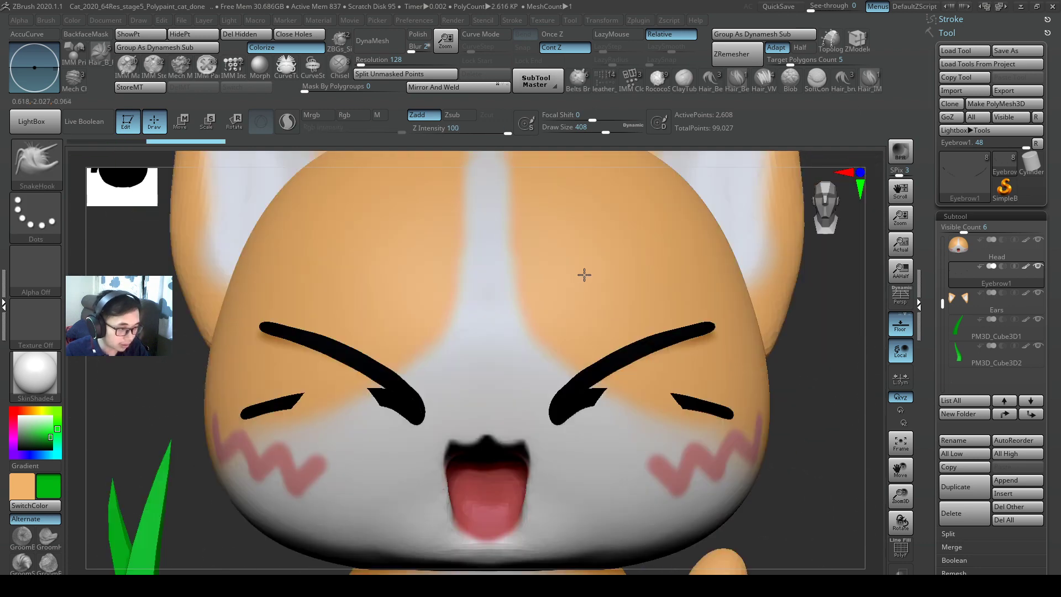
# Pull the hidden middle sections of the lower eye lines out of the head surface, reducing the draw size to 257 and 223.
pyautogui.moveTo(670, 372)
pyautogui.mouseDown()
pyautogui.moveTo(623, 407)
pyautogui.moveTo(685, 490)
pyautogui.moveTo(744, 395)
pyautogui.moveTo(729, 391)
pyautogui.mouseUp()
pyautogui.press('s')
pyautogui.keyDown('ctrl'); pyautogui.moveTo(737, 362); pyautogui.dragTo(740, 390, button='right'); pyautogui.keyUp('ctrl')
pyautogui.moveTo(708, 355); pyautogui.dragTo(708, 351)
pyautogui.moveTo(695, 375)
pyautogui.mouseDown(button='right')
pyautogui.moveTo(688, 325)
pyautogui.moveTo(695, 330)
pyautogui.mouseUp(button='right')
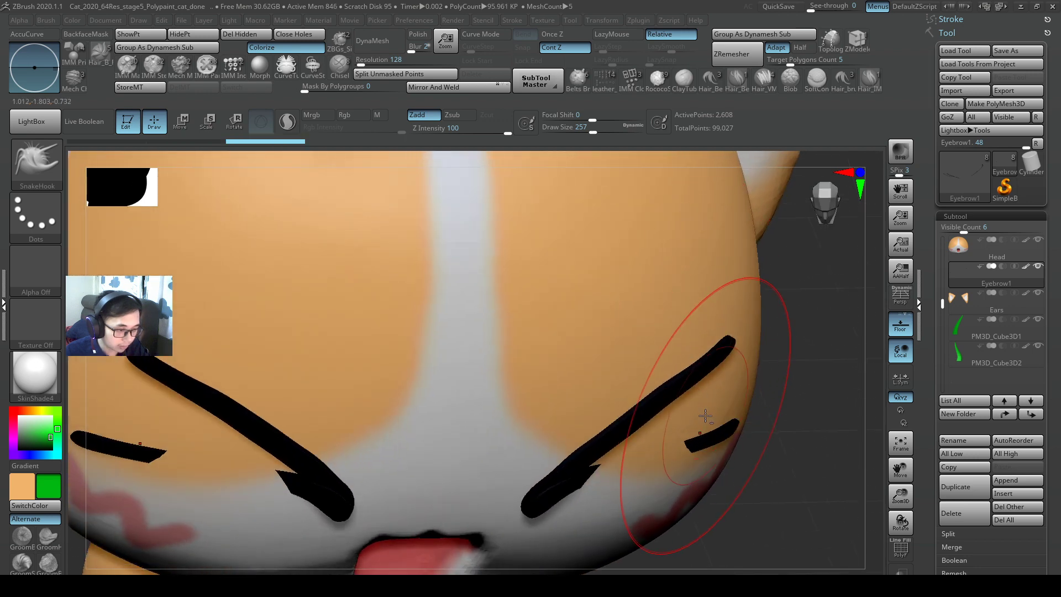
pyautogui.keyDown('alt'); pyautogui.moveTo(706, 416); pyautogui.dragTo(690, 327, button='right'); pyautogui.keyUp('alt')
pyautogui.press('s')
pyautogui.moveTo(644, 377)
pyautogui.mouseDown()
pyautogui.moveTo(530, 409)
pyautogui.moveTo(645, 377)
pyautogui.mouseUp()
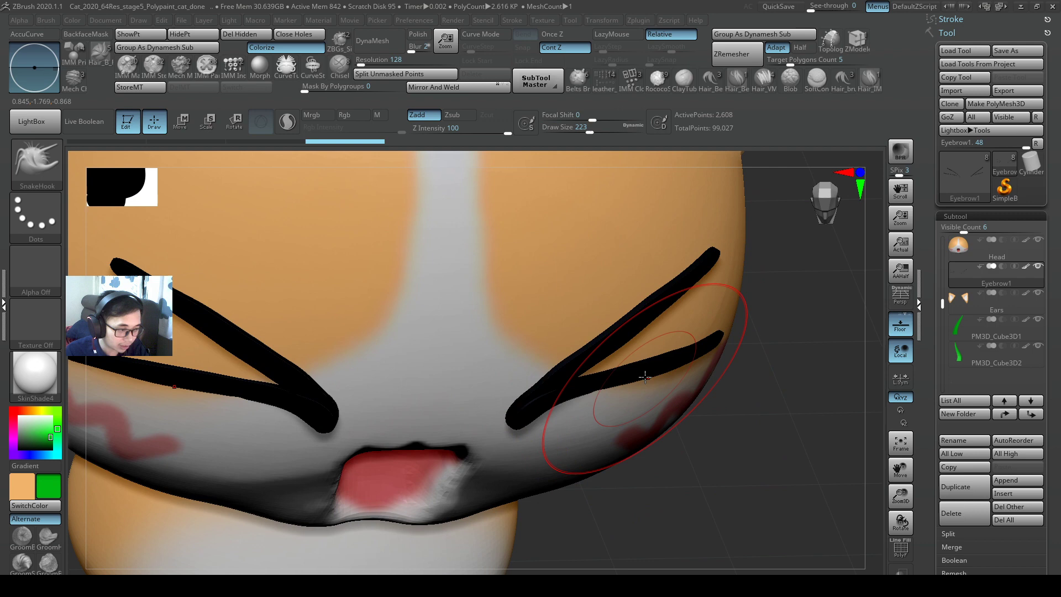
# Adjust how the upper eye lines follow the curve of the head from the side, with draw size 202.
pyautogui.moveTo(645, 377)
pyautogui.mouseDown(button='right')
pyautogui.moveTo(666, 380)
pyautogui.moveTo(662, 395)
pyautogui.mouseUp(button='right')
pyautogui.moveTo(700, 285)
pyautogui.mouseDown()
pyautogui.moveTo(690, 278)
pyautogui.moveTo(710, 249)
pyautogui.moveTo(692, 280)
pyautogui.moveTo(675, 262)
pyautogui.moveTo(735, 308)
pyautogui.mouseUp()
pyautogui.press('s')
pyautogui.press('s')
pyautogui.moveTo(655, 330)
pyautogui.mouseDown()
pyautogui.moveTo(636, 330)
pyautogui.moveTo(640, 341)
pyautogui.mouseUp()
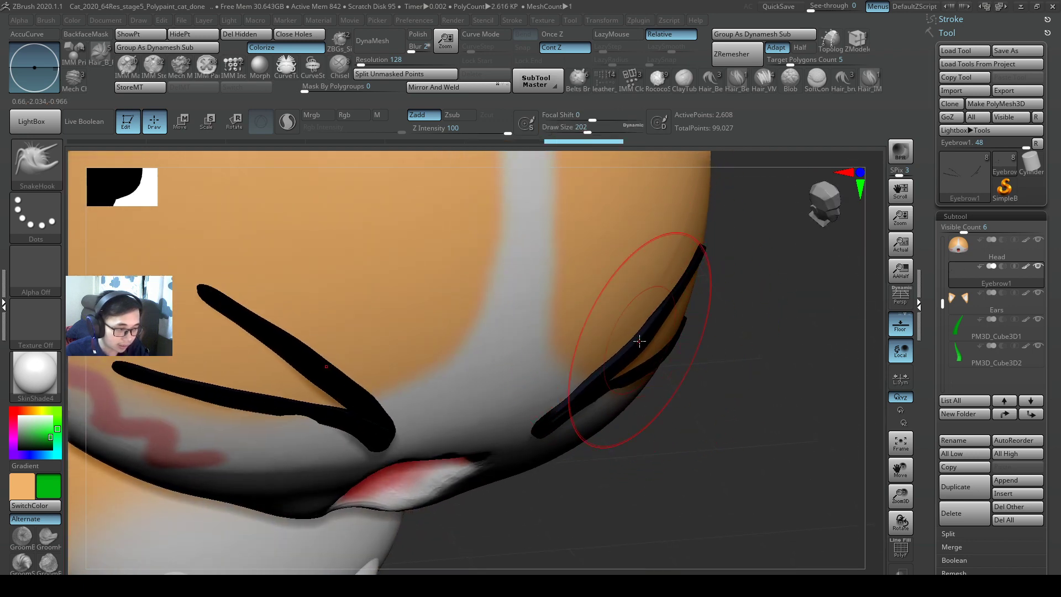
# Refine the underside of the lower eye lines near their inner bend with SnakeHook at draw size 136.
pyautogui.moveTo(640, 341)
pyautogui.mouseDown(button='right')
pyautogui.moveTo(628, 313)
pyautogui.moveTo(633, 327)
pyautogui.mouseUp(button='right')
pyautogui.press('s')
pyautogui.moveTo(653, 391); pyautogui.dragTo(645, 394)
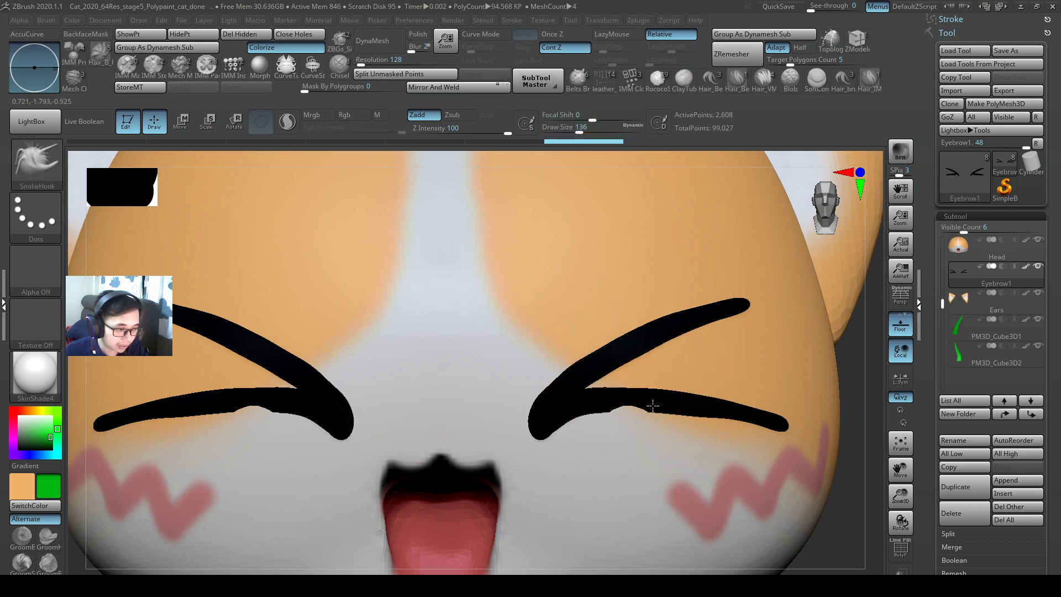
pyautogui.moveTo(652, 405); pyautogui.dragTo(642, 412, button='right')
pyautogui.moveTo(642, 410); pyautogui.dragTo(647, 415)
# Finish shaping the inner corners of the eye lines at draw size 167 and frame the whole cat from the front.
pyautogui.keyDown('ctrl'); pyautogui.moveTo(683, 380); pyautogui.dragTo(671, 338, button='right'); pyautogui.keyUp('ctrl')
pyautogui.moveTo(671, 337); pyautogui.dragTo(635, 436, button='right')
pyautogui.moveTo(694, 367); pyautogui.dragTo(752, 379, button='right')
pyautogui.moveTo(752, 378); pyautogui.dragTo(592, 332)
pyautogui.moveTo(592, 331); pyautogui.dragTo(567, 400, button='right')
pyautogui.press('s')
pyautogui.moveTo(567, 401); pyautogui.dragTo(543, 391)
pyautogui.moveTo(542, 391)
pyautogui.mouseDown(button='right')
pyautogui.moveTo(576, 282)
pyautogui.moveTo(528, 286)
pyautogui.moveTo(581, 342)
pyautogui.mouseUp(button='right')
pyautogui.moveTo(580, 343)
pyautogui.keyDown('alt'); pyautogui.mouseDown(button='right')
pyautogui.moveTo(490, 371)
pyautogui.moveTo(588, 389)
pyautogui.moveTo(677, 326)
pyautogui.mouseUp(button='right'); pyautogui.keyUp('alt')
pyautogui.keyDown('alt'); pyautogui.moveTo(579, 308); pyautogui.dragTo(608, 211, button='right'); pyautogui.keyUp('alt')
# Open the Sketchfab website from the Sketchfab Uploader V4.0 plugin.
pyautogui.click(638, 21)
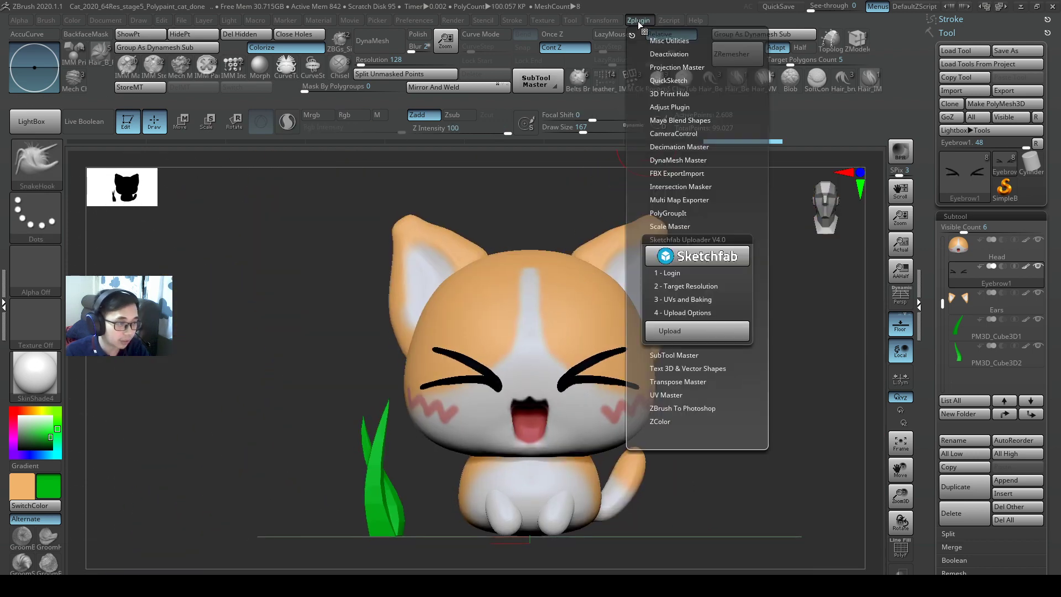
pyautogui.press('ctrl')
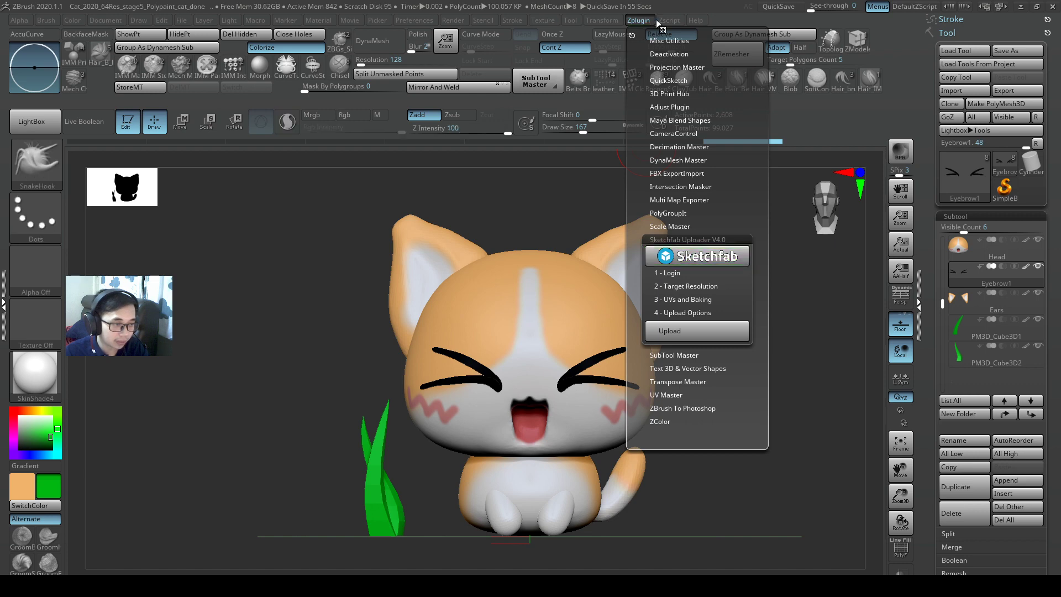
pyautogui.click(640, 22)
pyautogui.click(640, 22)
pyautogui.click(649, 242)
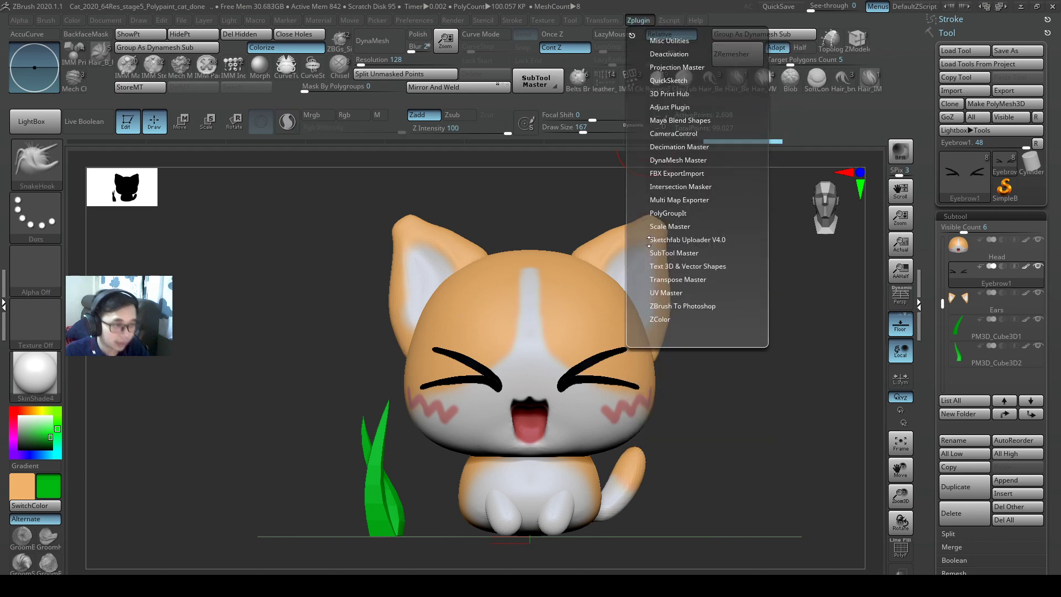
pyautogui.click(694, 241)
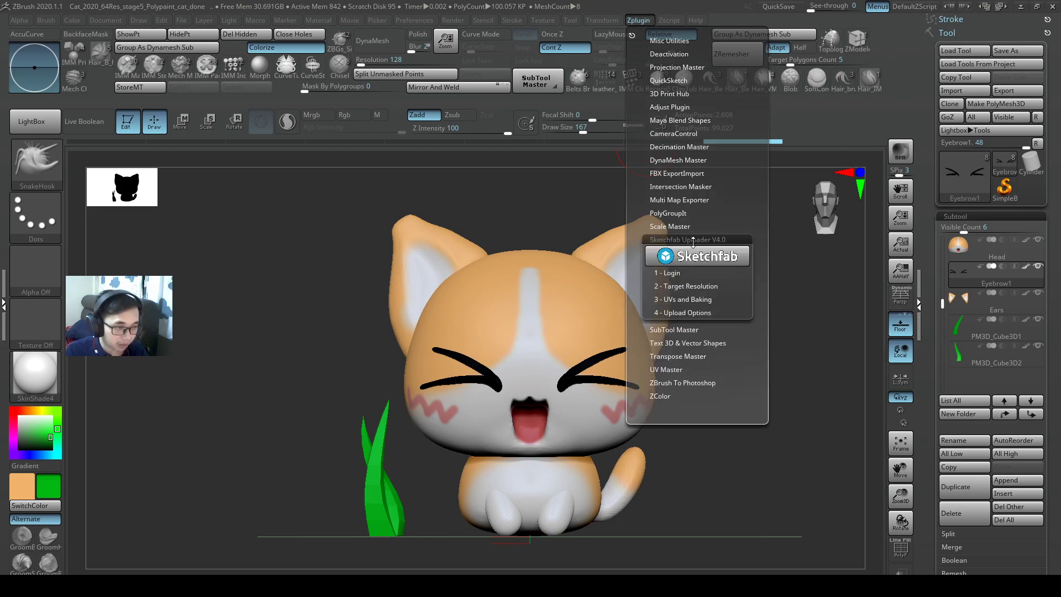
pyautogui.click(722, 254)
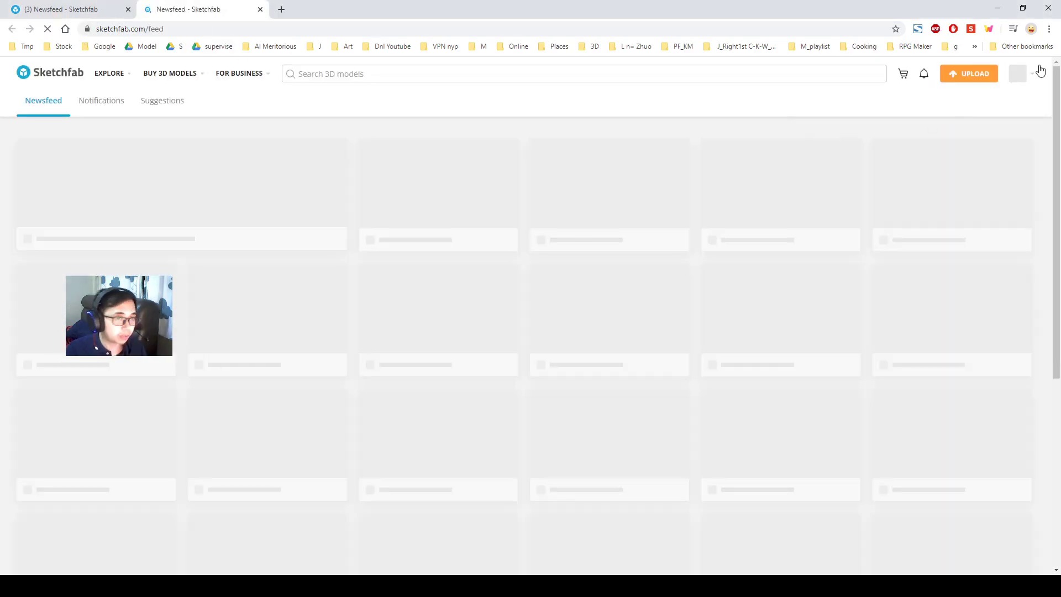
# View the Sketchfab account's profile settings, then close that browser page.
pyautogui.click(1041, 70)
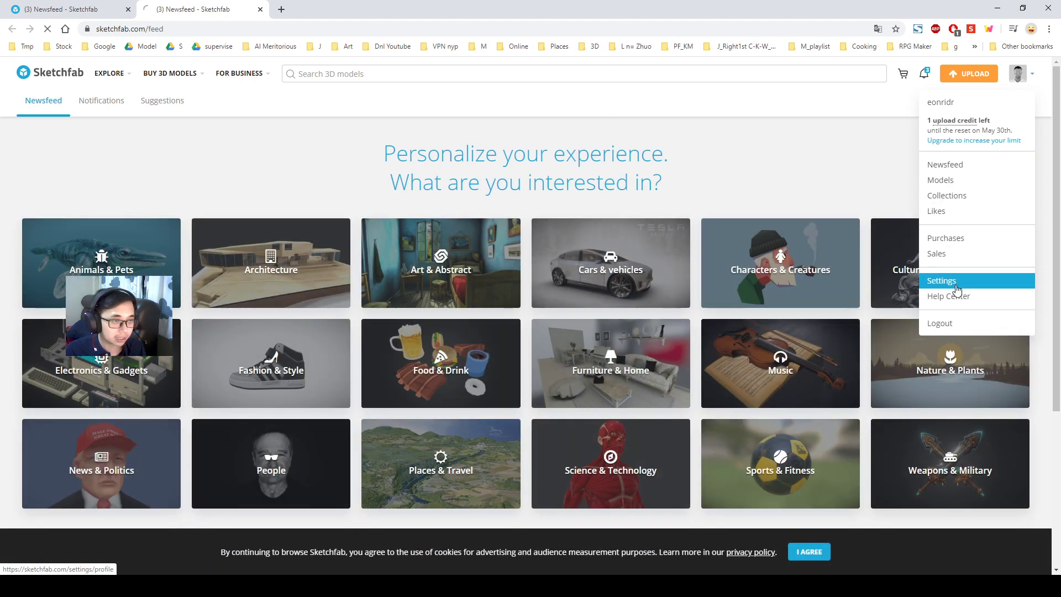
pyautogui.click(956, 289)
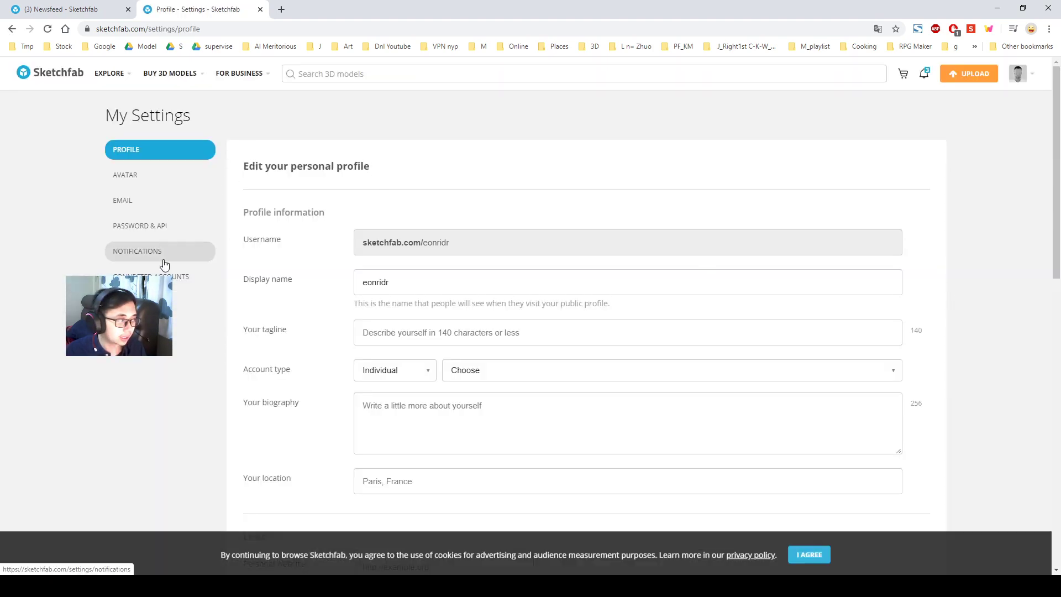
pyautogui.middleClick(198, 2)
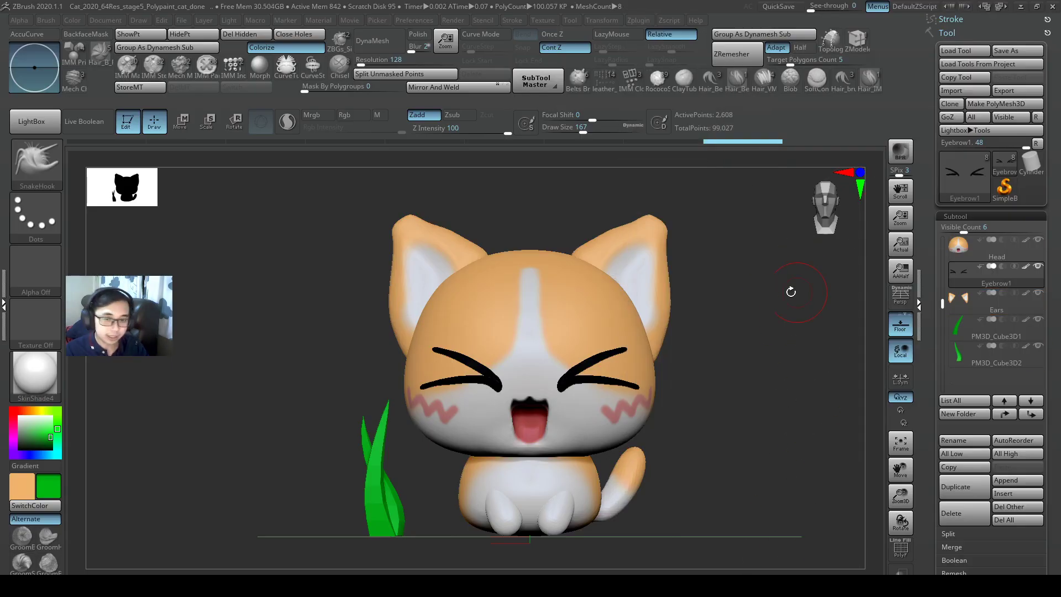
# Switch to the PDF guide and read its pages on Password & API and entering the Sketchfab API token.
pyautogui.press('super')
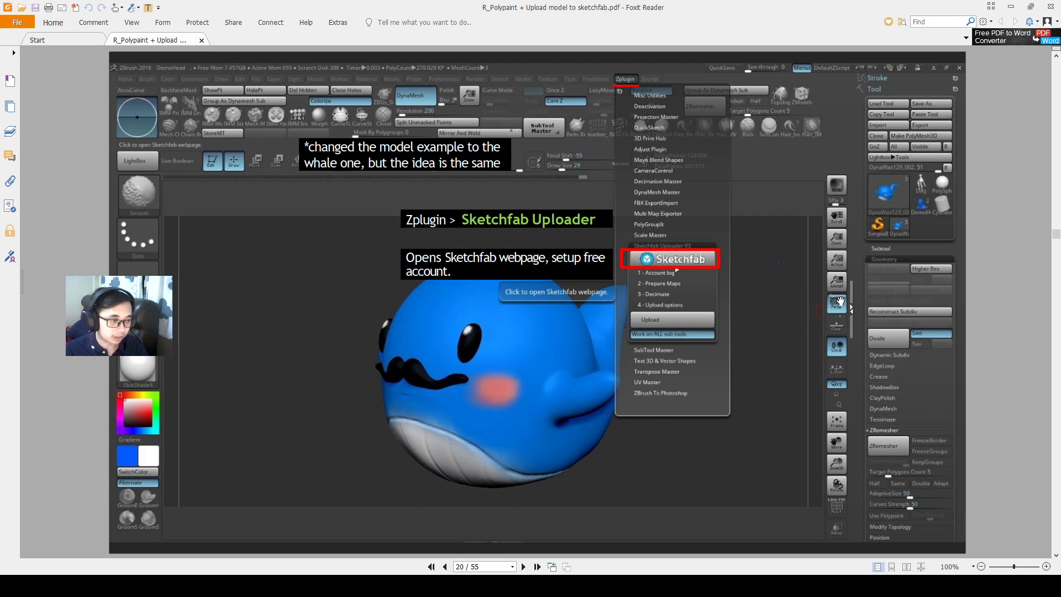
pyautogui.scroll(-1, 840, 301)
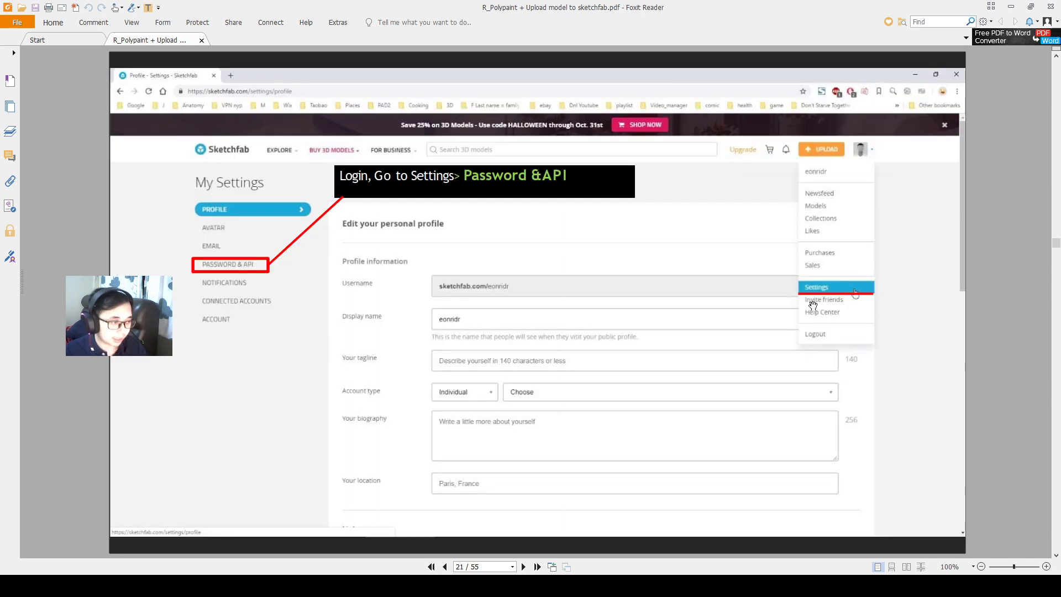
pyautogui.scroll(-1, 298, 279)
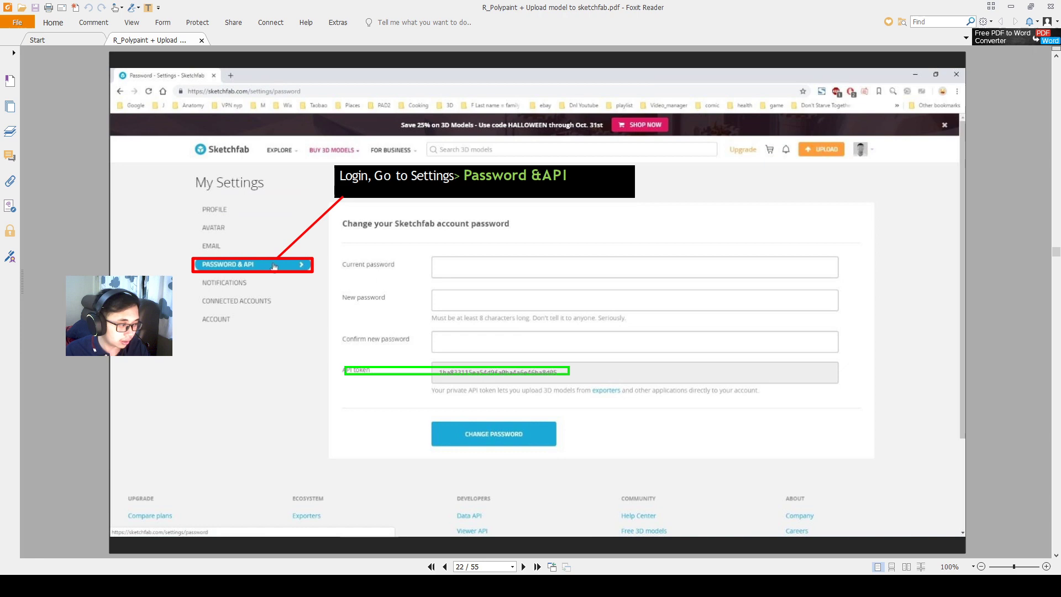
pyautogui.scroll(-1, 740, 334)
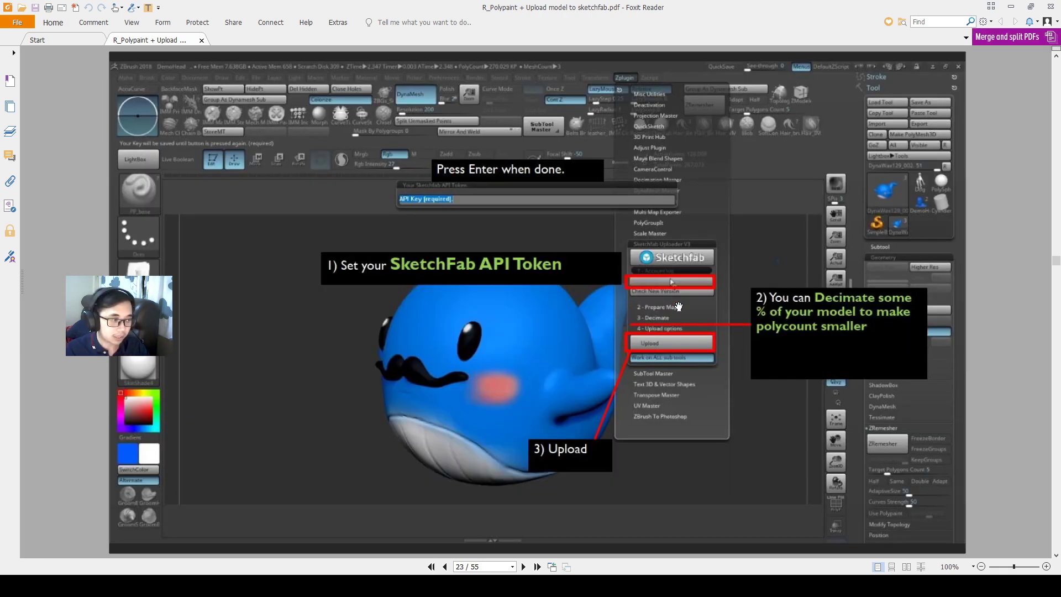
# Return to ZBrush and view the Sketchfab Uploader's API key prompt, cancelling it without entering a key.
pyautogui.click(769, 585)
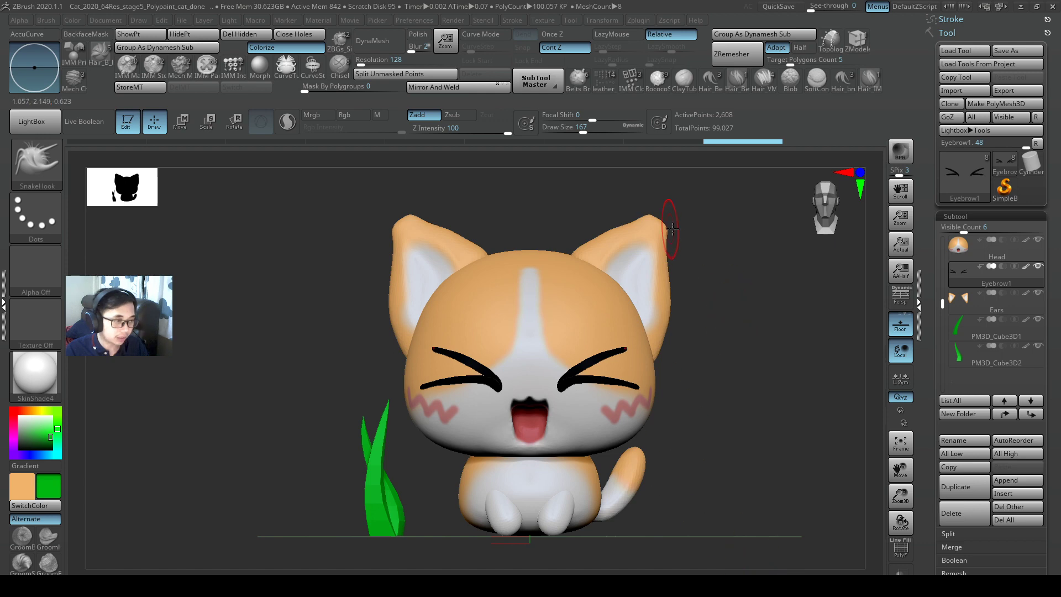
pyautogui.click(641, 20)
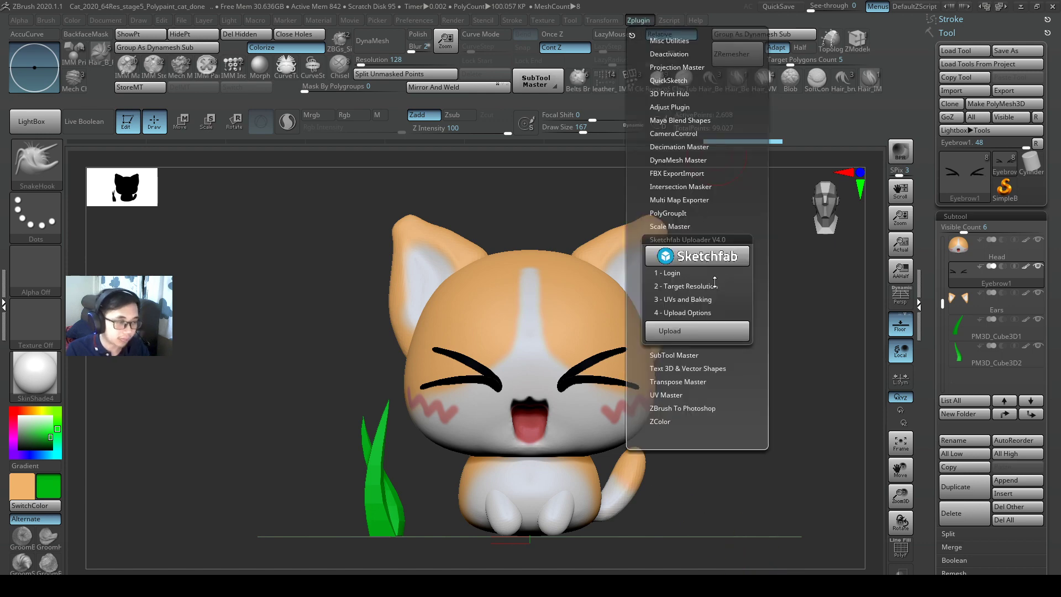
pyautogui.click(650, 20)
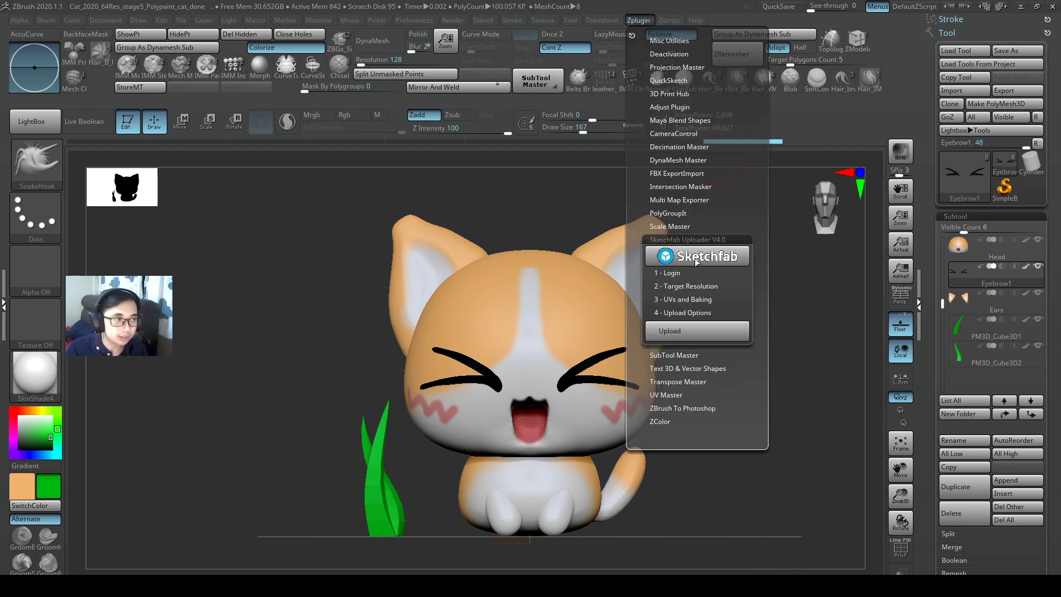
pyautogui.click(673, 273)
pyautogui.click(697, 284)
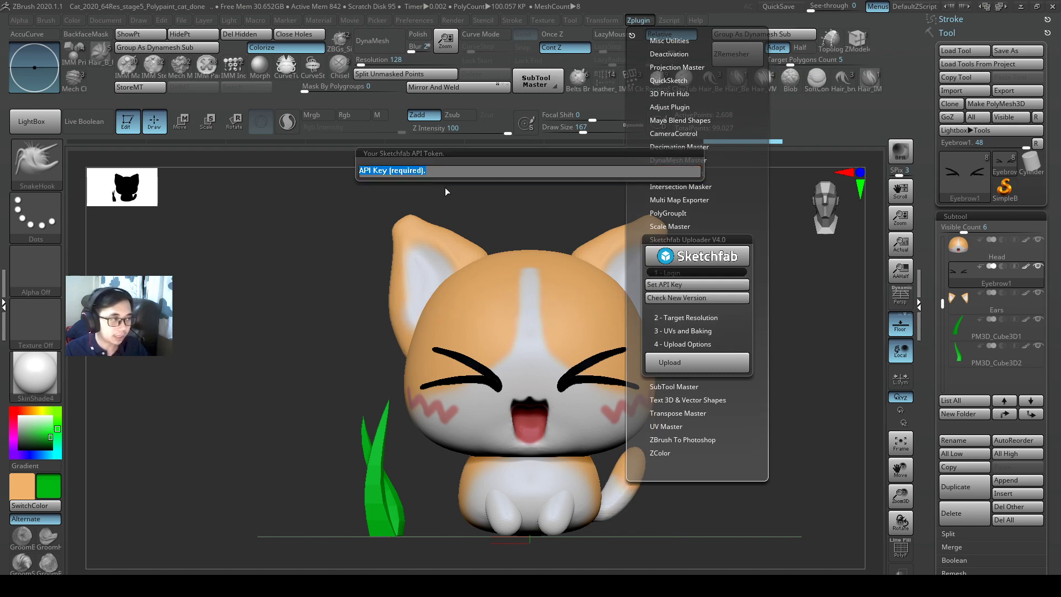
pyautogui.press('Escape')
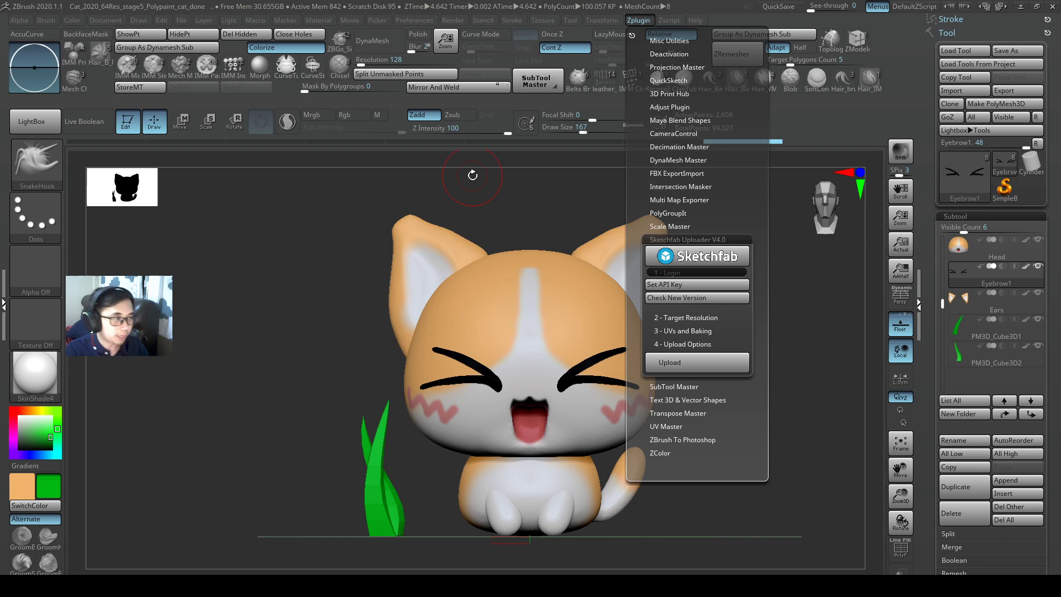
# Review the Sketchfab Uploader's Target Resolution, UVs and Baking, and Upload Options settings.
pyautogui.click(637, 20)
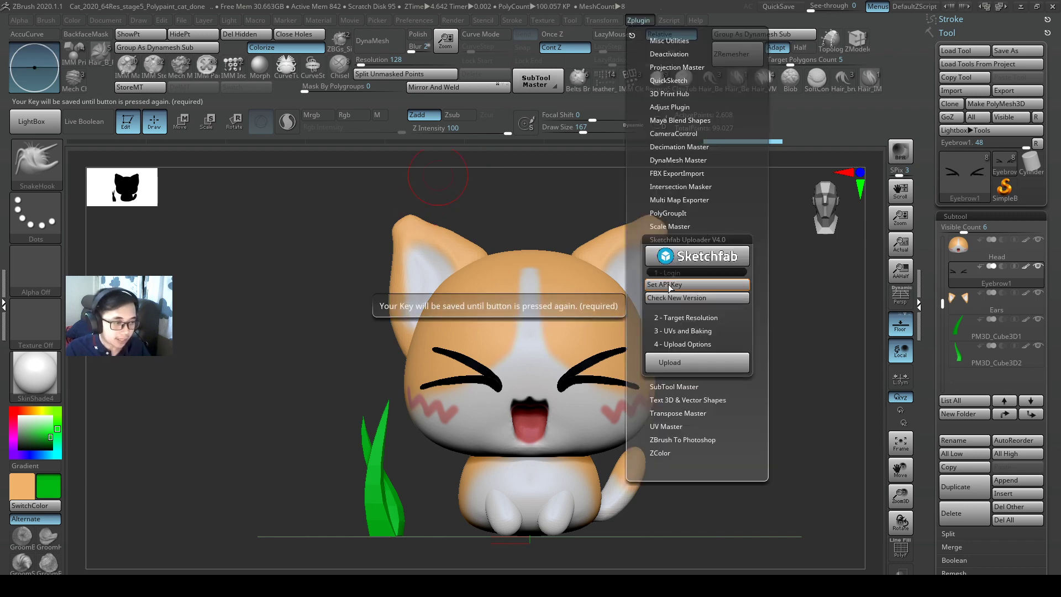
pyautogui.click(706, 319)
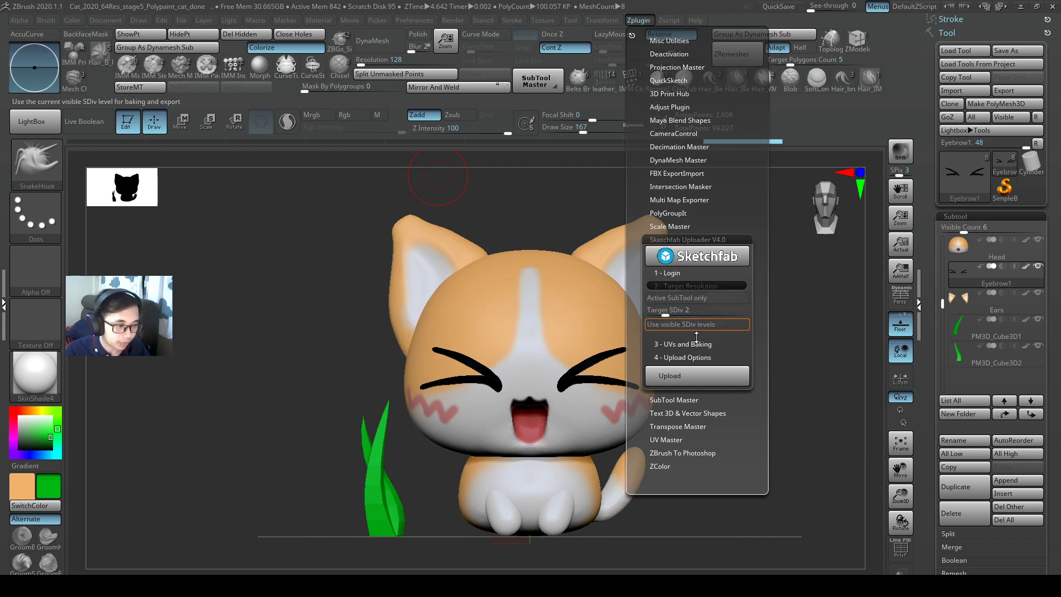
pyautogui.click(704, 344)
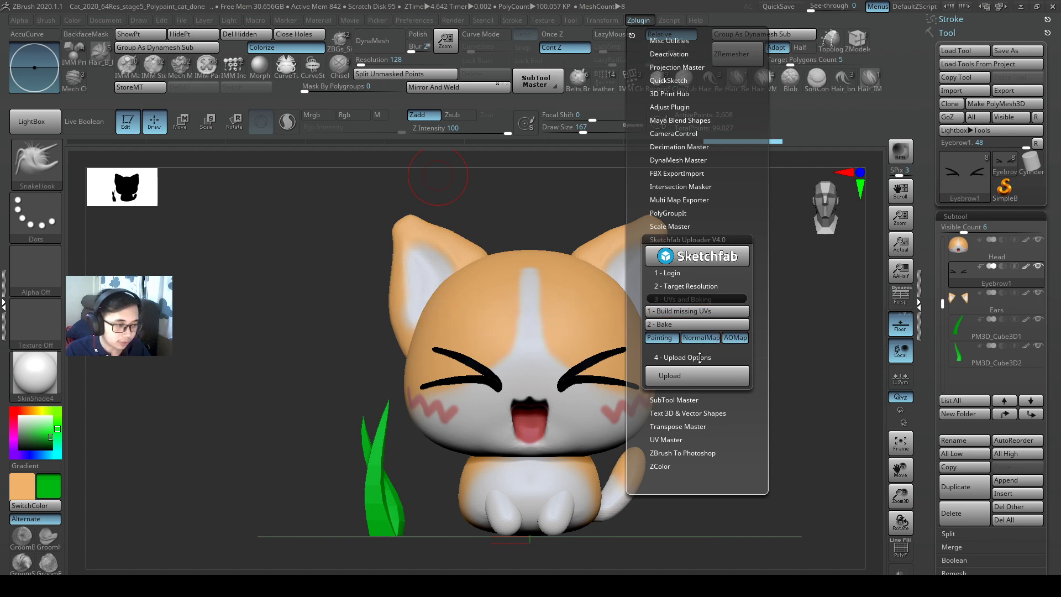
pyautogui.click(695, 286)
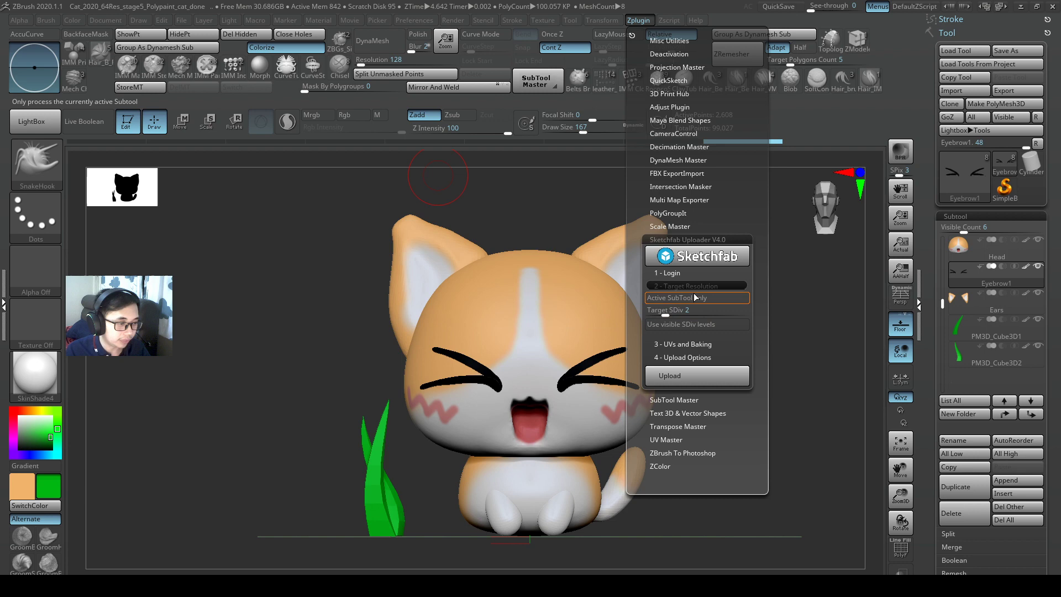
pyautogui.click(703, 286)
pyautogui.click(698, 299)
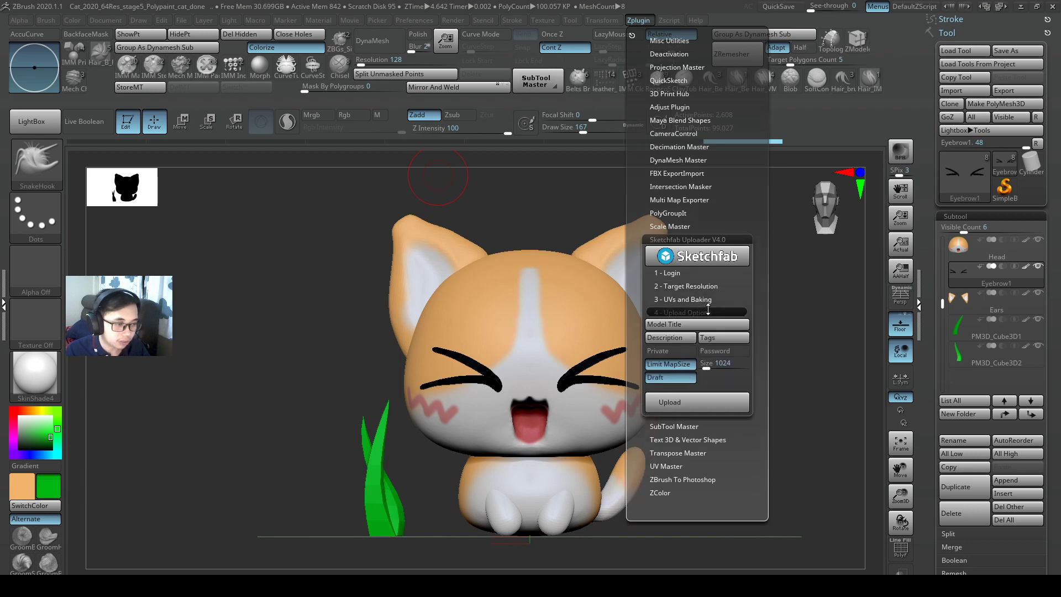
pyautogui.click(692, 287)
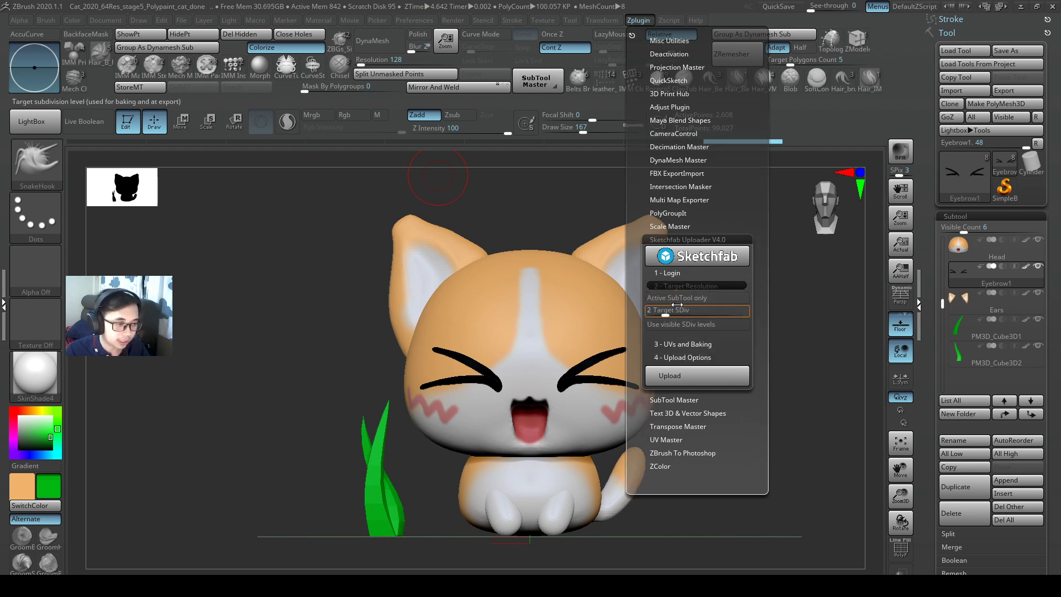
pyautogui.click(698, 286)
pyautogui.click(699, 313)
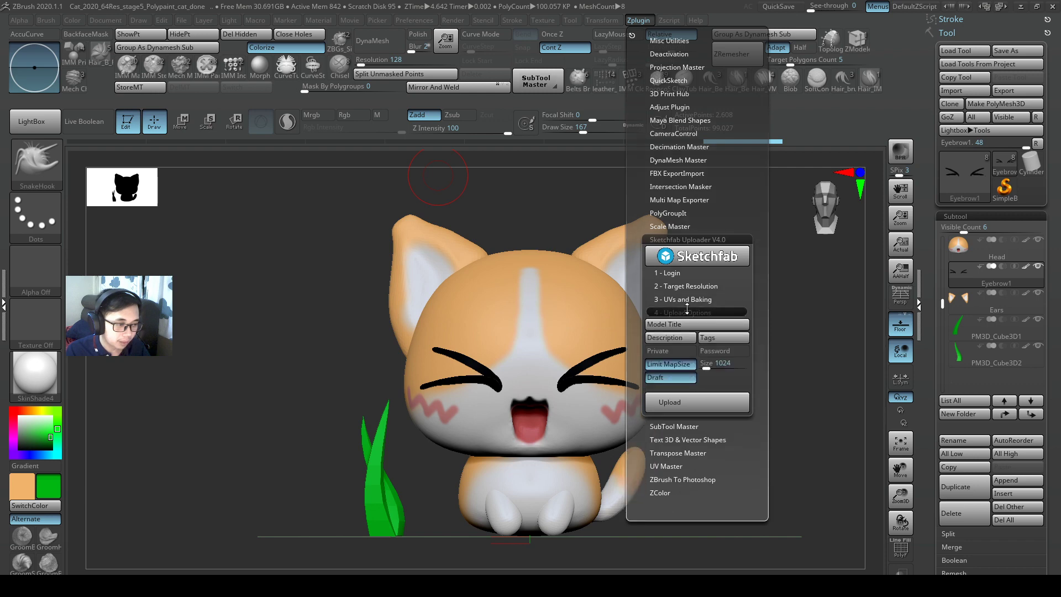
# Set the model title in the Sketchfab Uploader's upload options to "Cute Cat 4th May 2020".
pyautogui.click(680, 313)
pyautogui.click(681, 313)
pyautogui.click(675, 325)
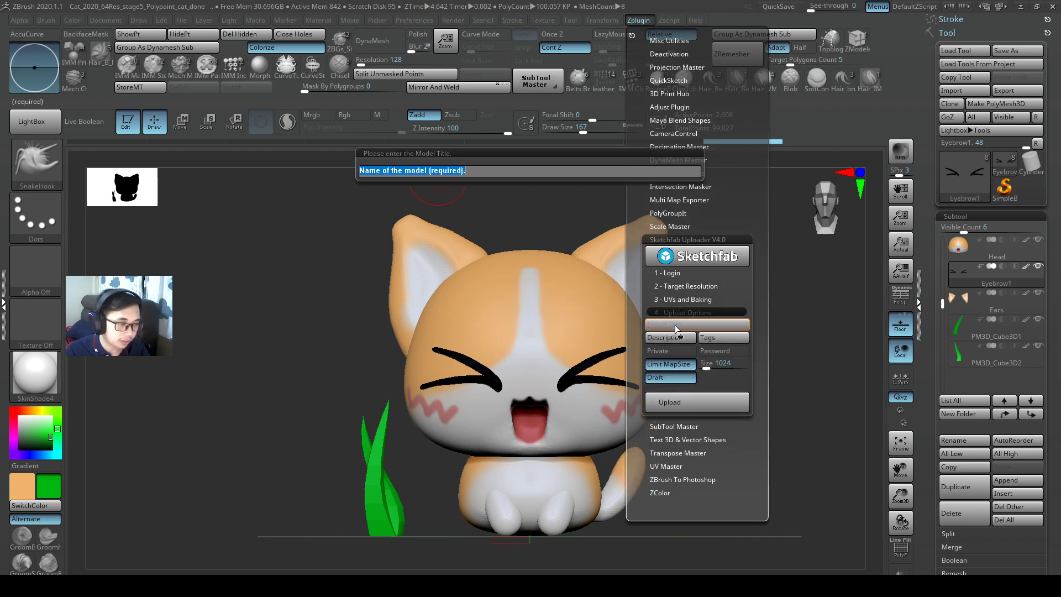
pyautogui.write('Cute')
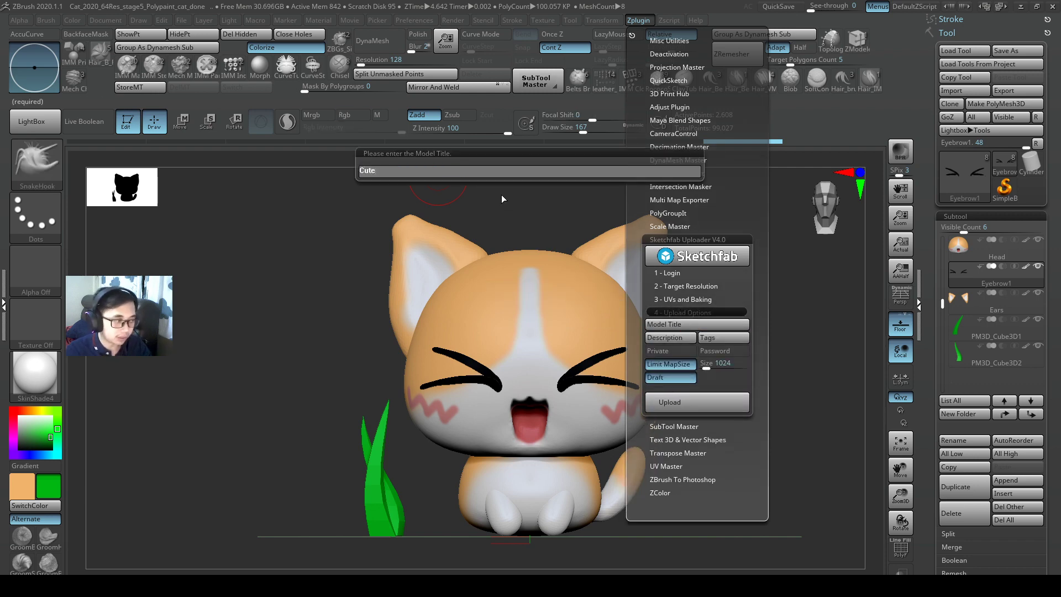
pyautogui.write(' Cat 9th May 2020')
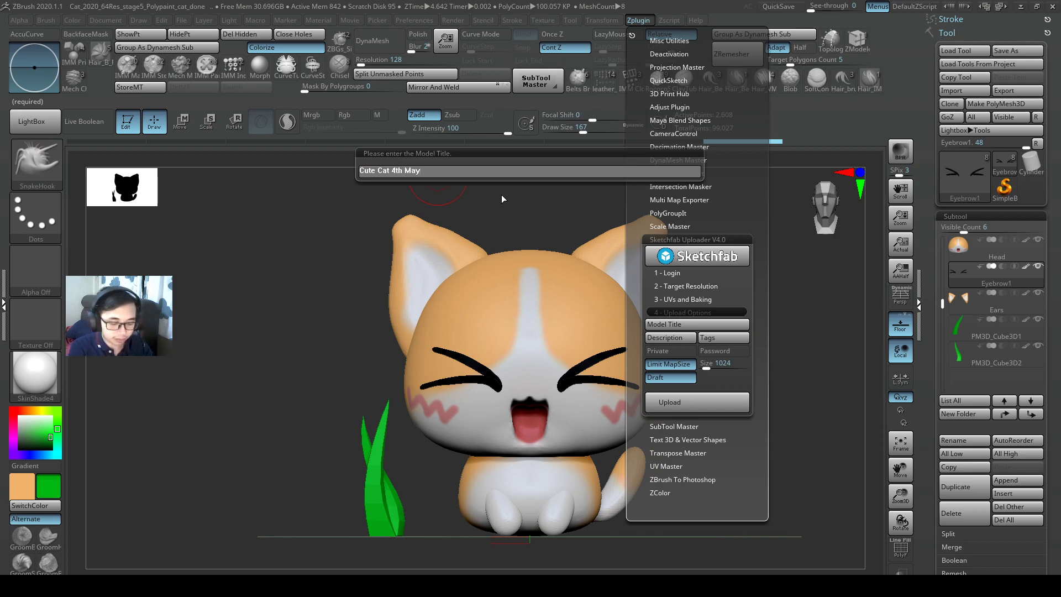
pyautogui.press('Return')
pyautogui.press('Return')
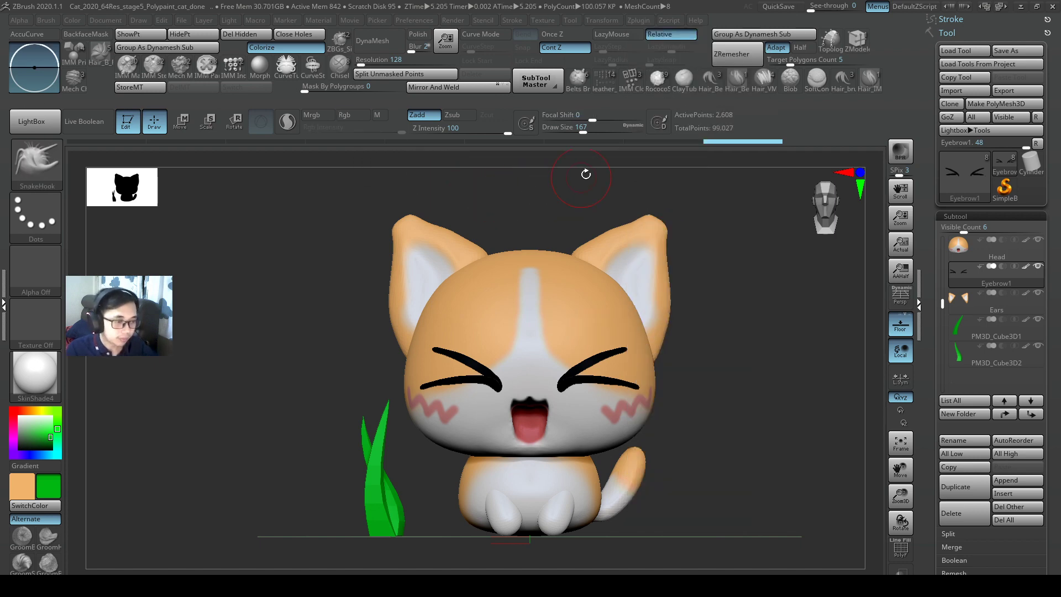
# Set the uploader's map size limit to 2048, then upload the cat model to Sketchfab and acknowledge the upload message.
pyautogui.click(602, 21)
pyautogui.click(639, 20)
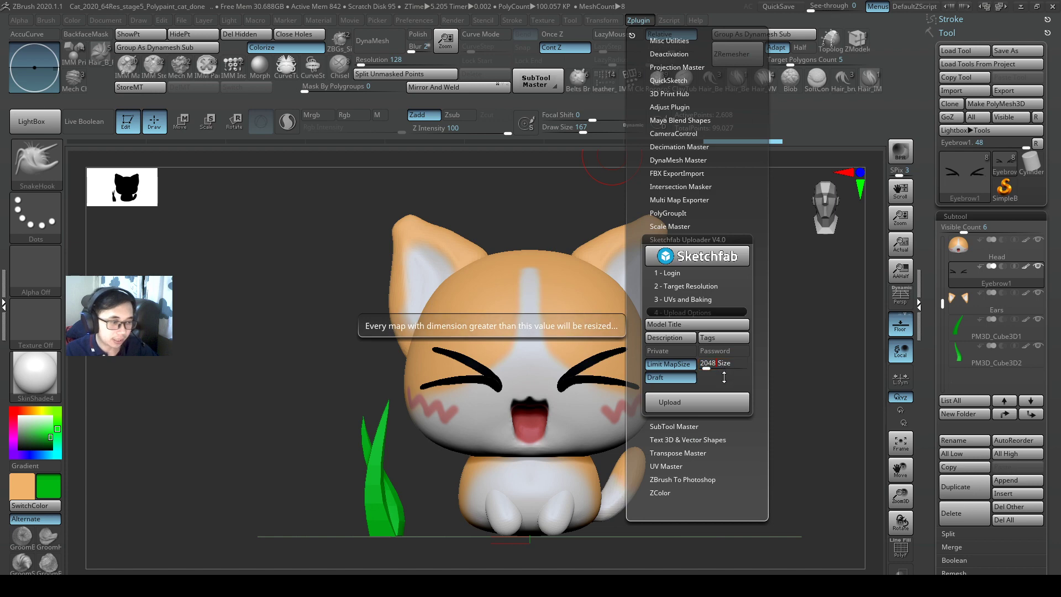
pyautogui.click(696, 398)
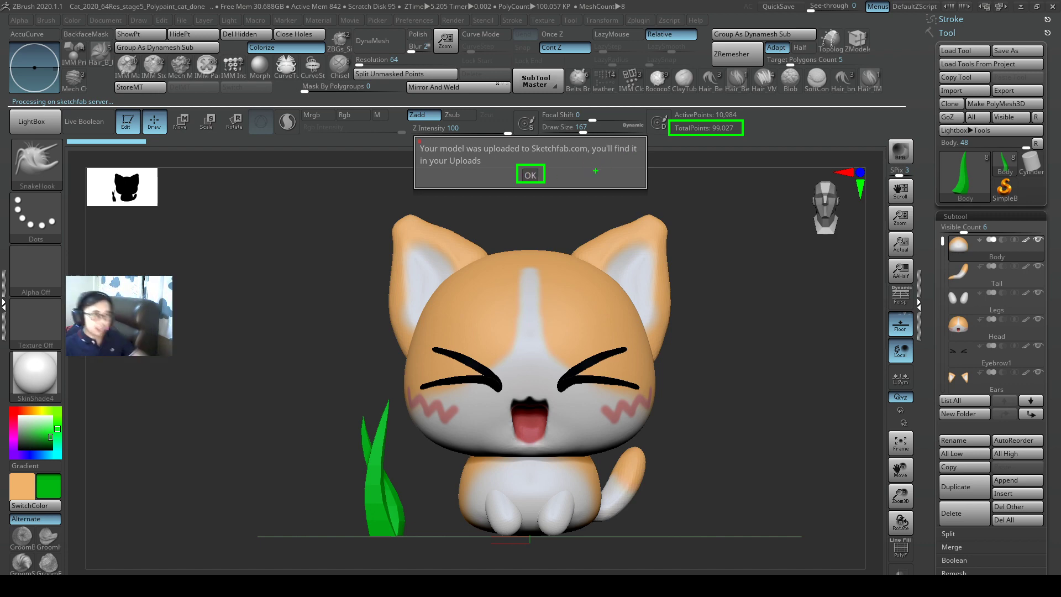
pyautogui.click(530, 175)
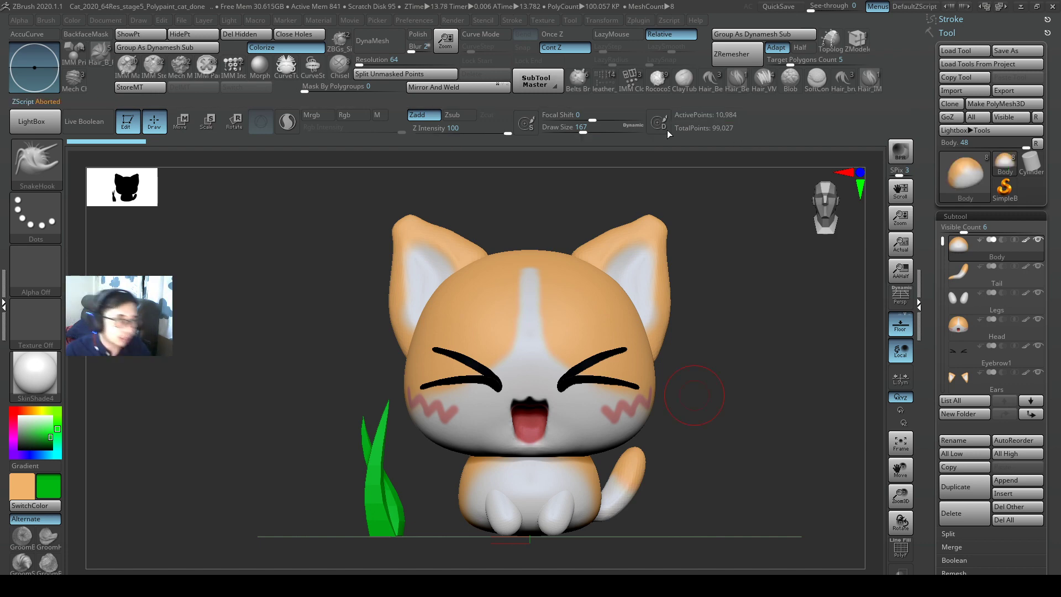
pyautogui.click(636, 20)
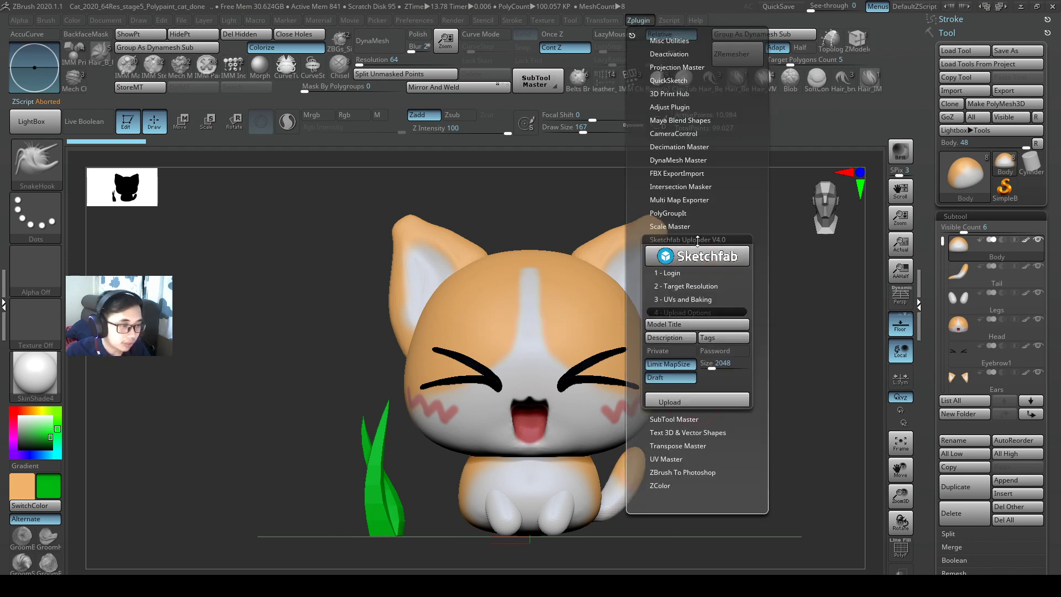
pyautogui.click(697, 240)
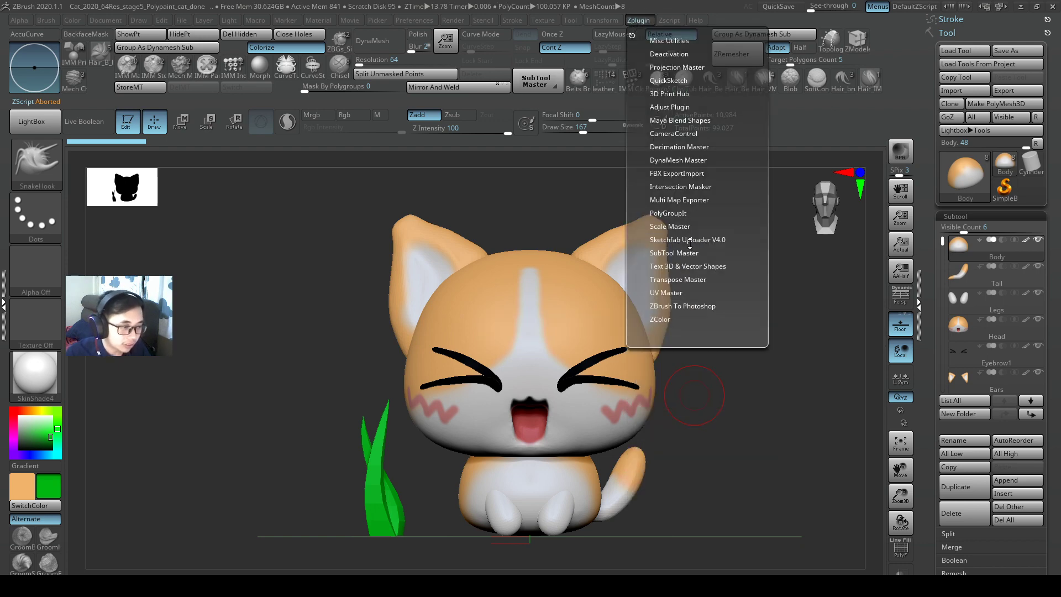
pyautogui.click(719, 240)
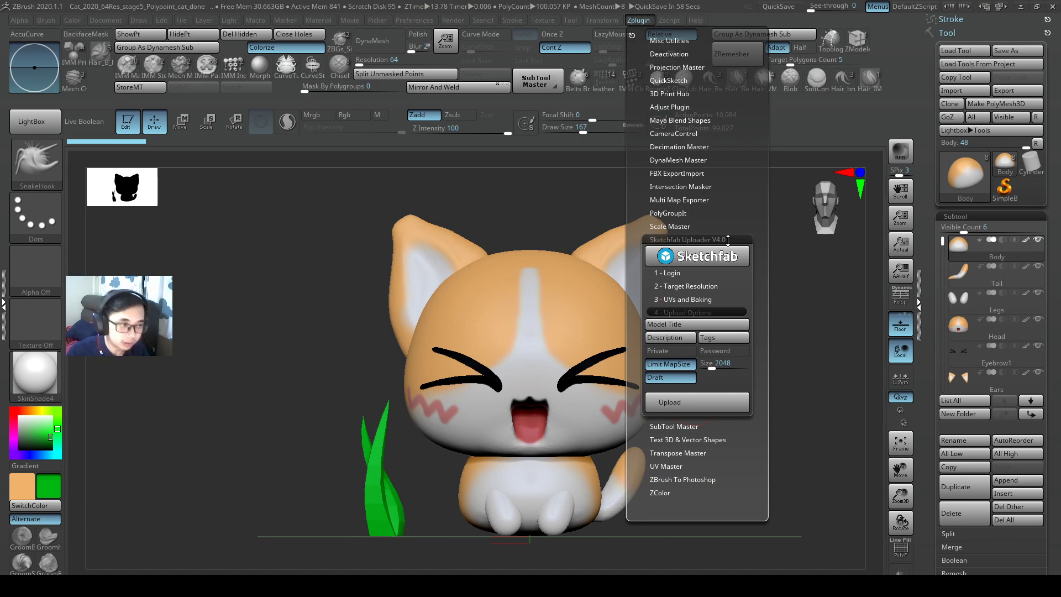
pyautogui.click(736, 240)
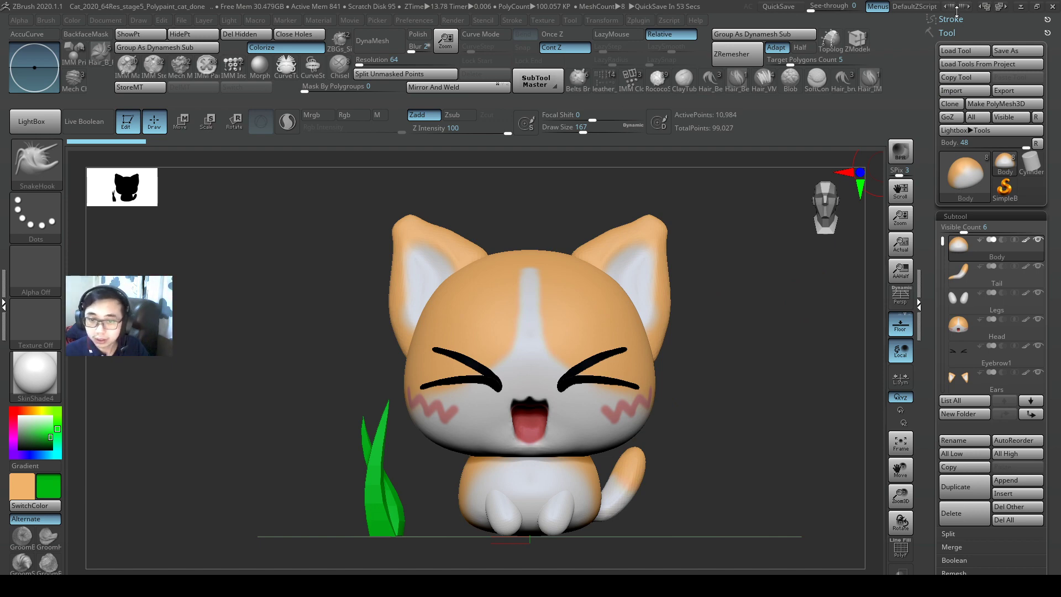
# Switch from ZBrush to the Sketchfab page in the browser and view the account menu with its upload credits.
pyautogui.click(1022, 6)
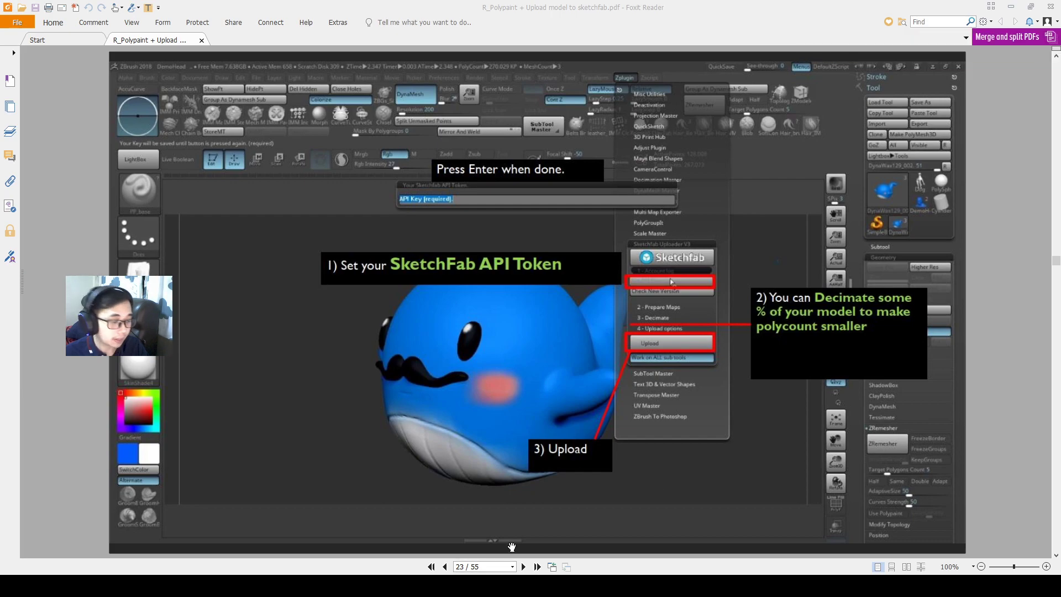
pyautogui.hotkey('alt', 'Tab')
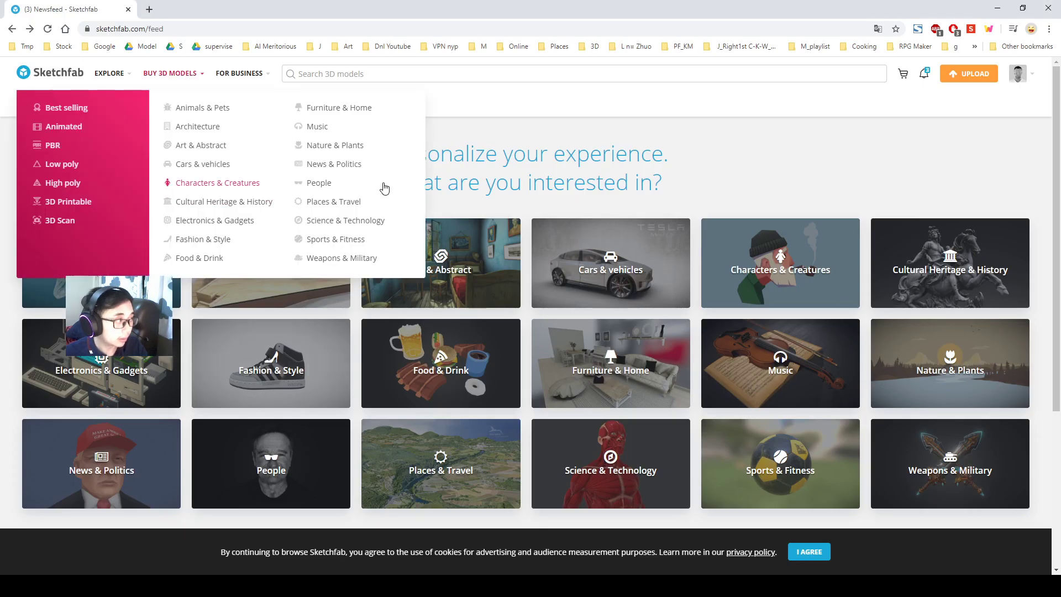
pyautogui.moveTo(1023, 90)
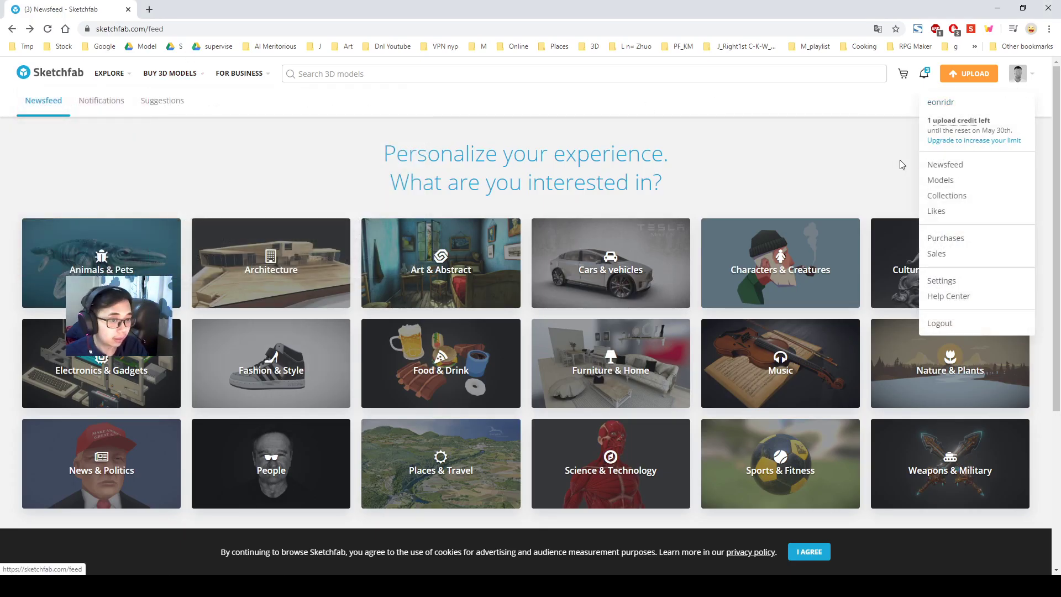
# Move the uploaded cat model's page into the Sketchfab browser window as a tab, then close the model view to browse the account's models.
pyautogui.hotkey('alt', 'Tab')
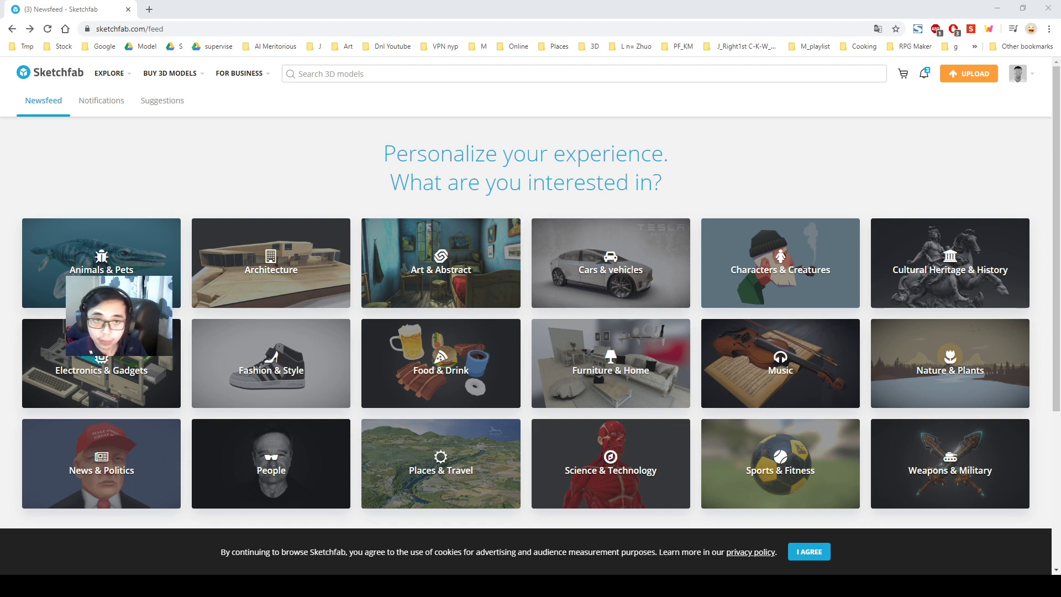
pyautogui.moveTo(1060, 30); pyautogui.dragTo(245, 16)
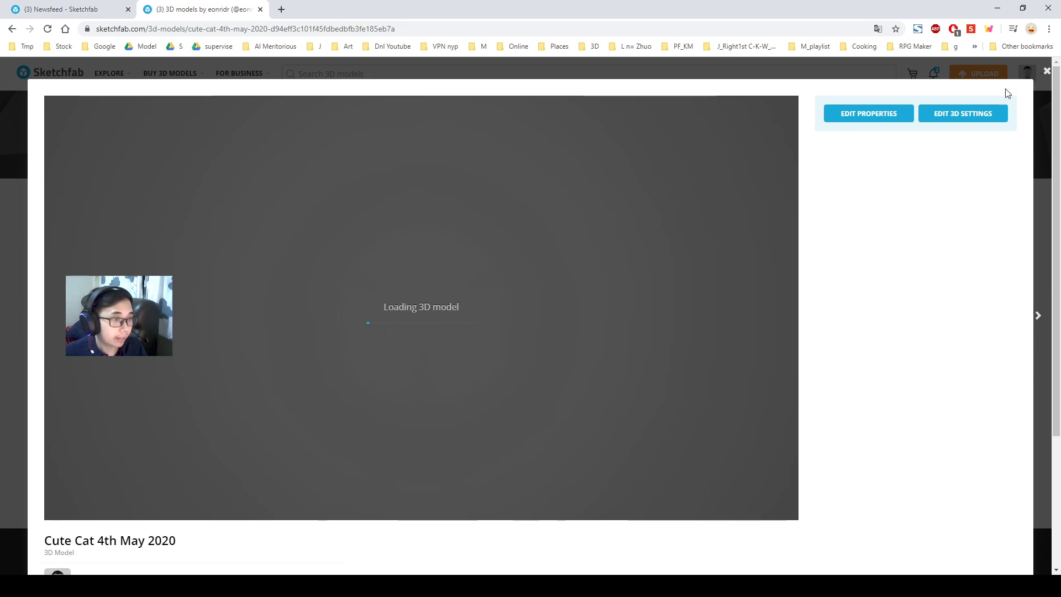
pyautogui.click(1046, 72)
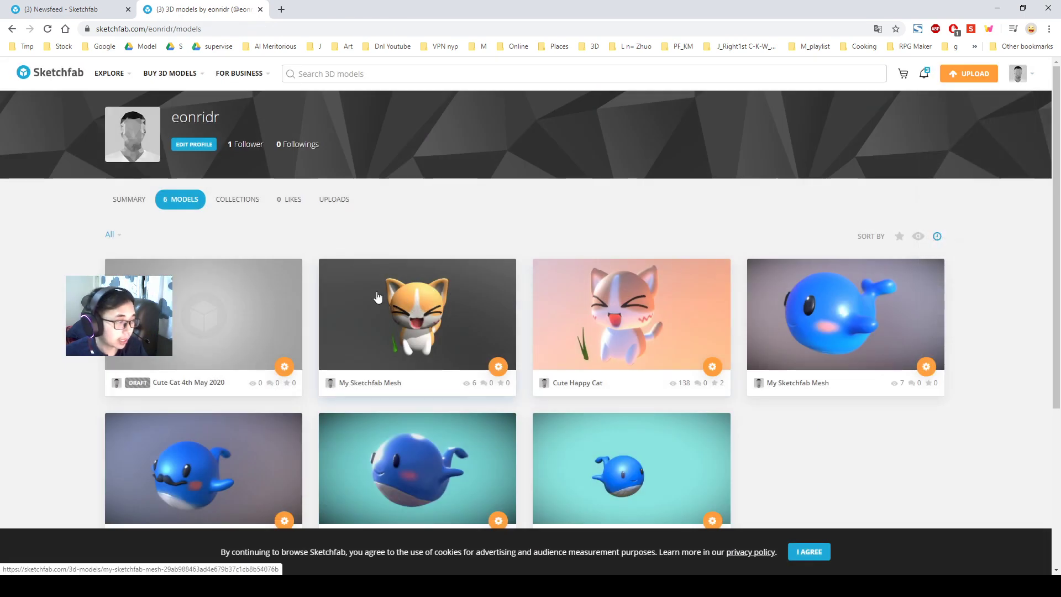
pyautogui.scroll(-2, 290, 279)
pyautogui.scroll(1, 232, 293)
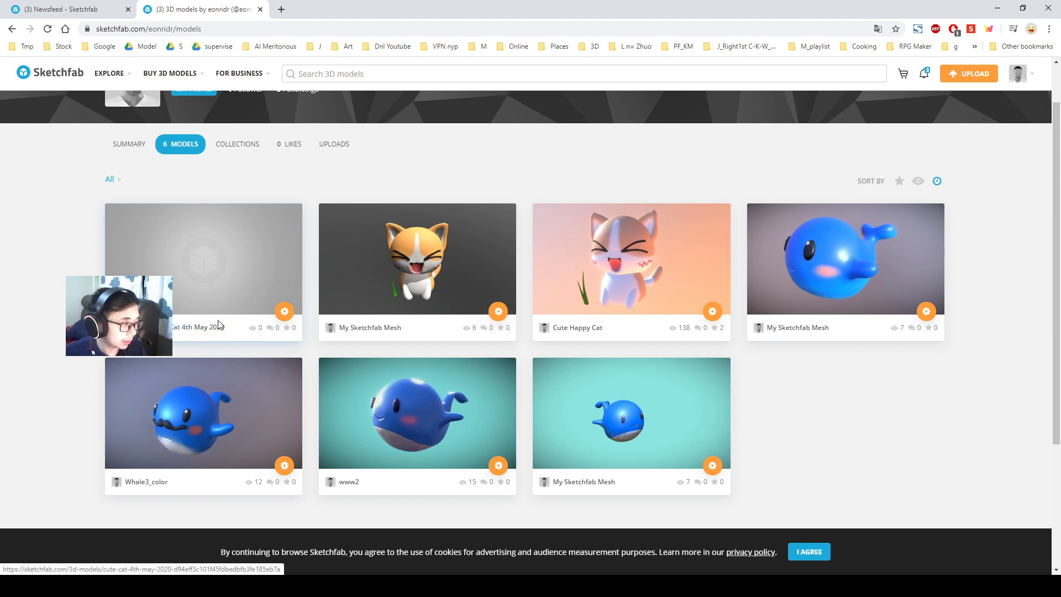
# Open the draft model "Cute Cat 4th May 2020" and examine its 3D preview and model information.
pyautogui.click(209, 269)
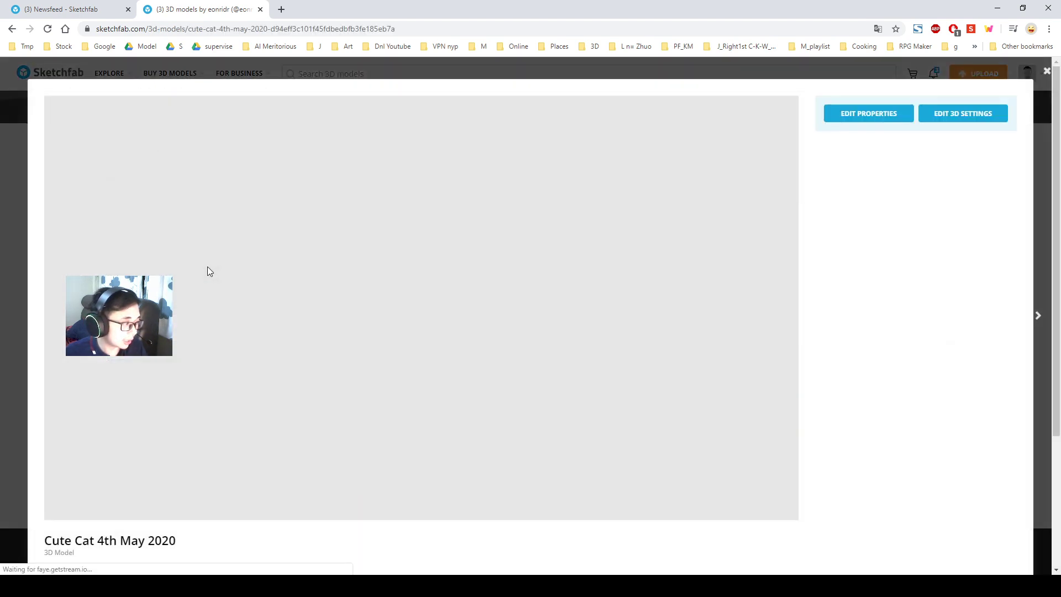
pyautogui.scroll(-1, 420, 278)
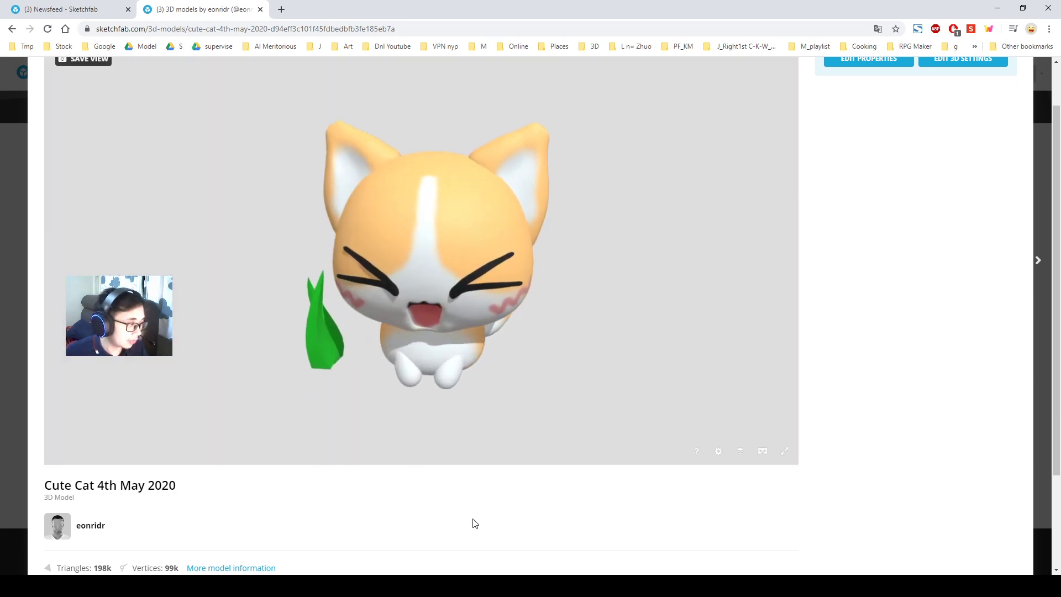
pyautogui.scroll(-2, 498, 502)
pyautogui.scroll(3, 526, 494)
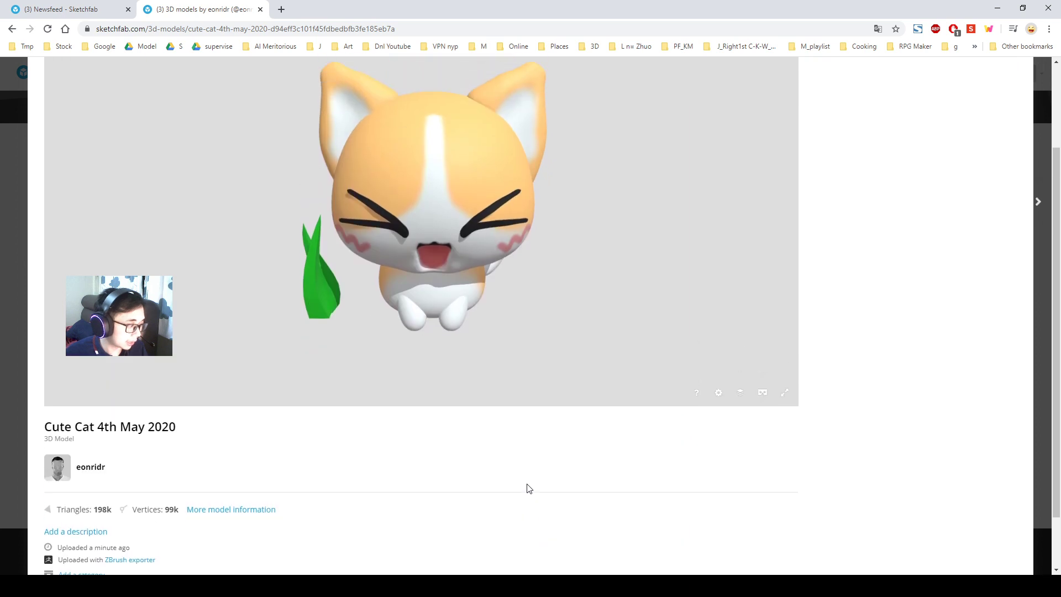